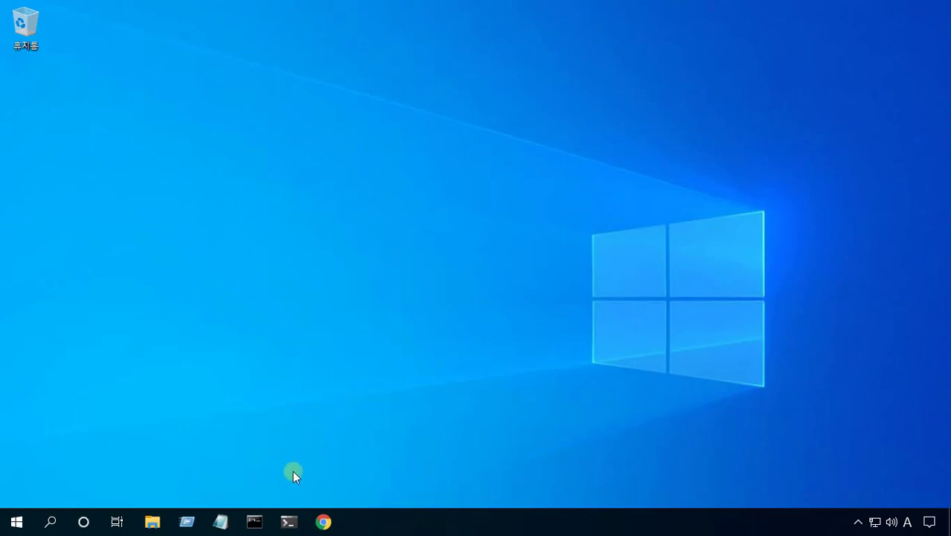
pyautogui.click(288, 521)
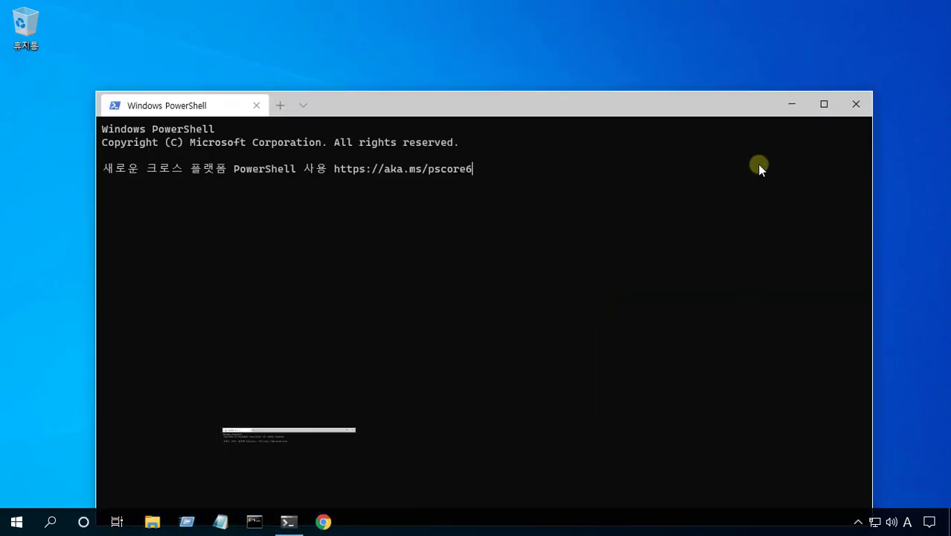
pyautogui.click(822, 107)
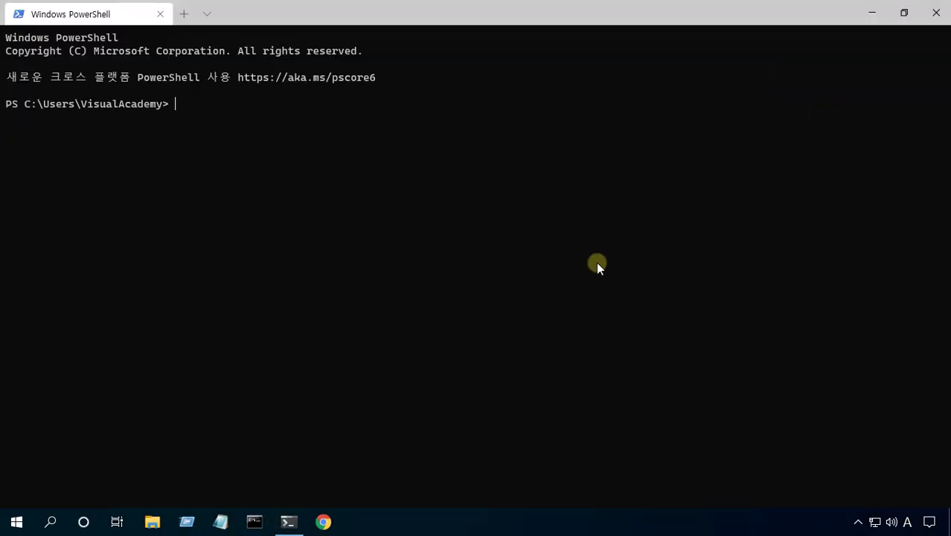
pyautogui.scroll(6, 596, 262)
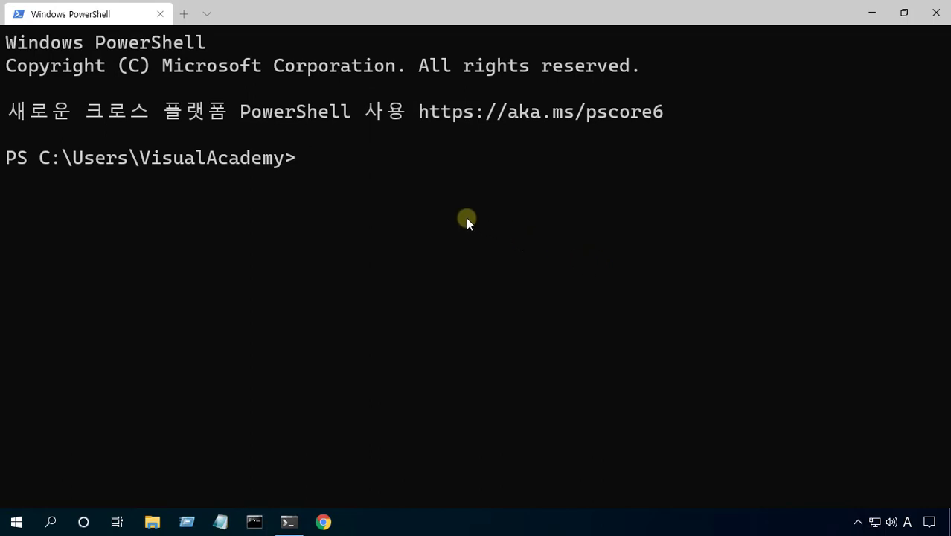
pyautogui.write('start htt')
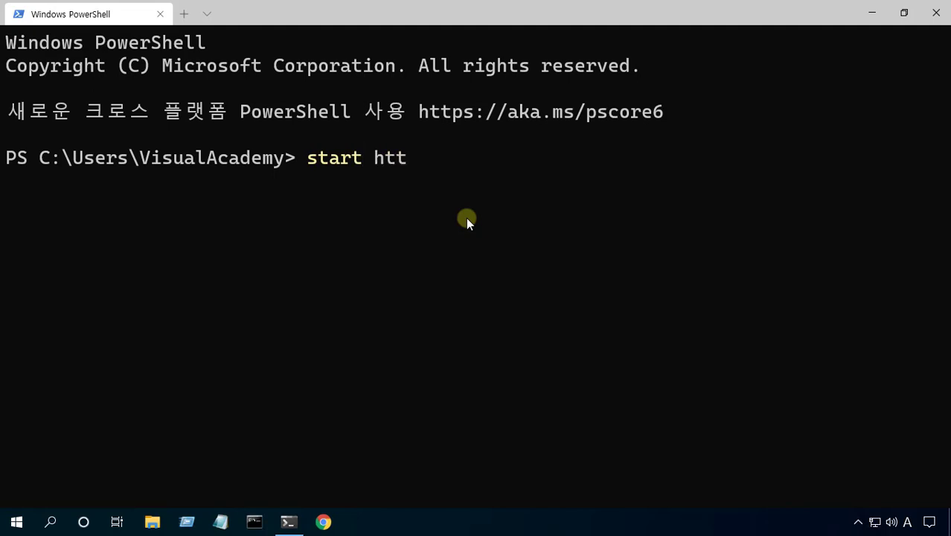
pyautogui.write('ps://www.visua')
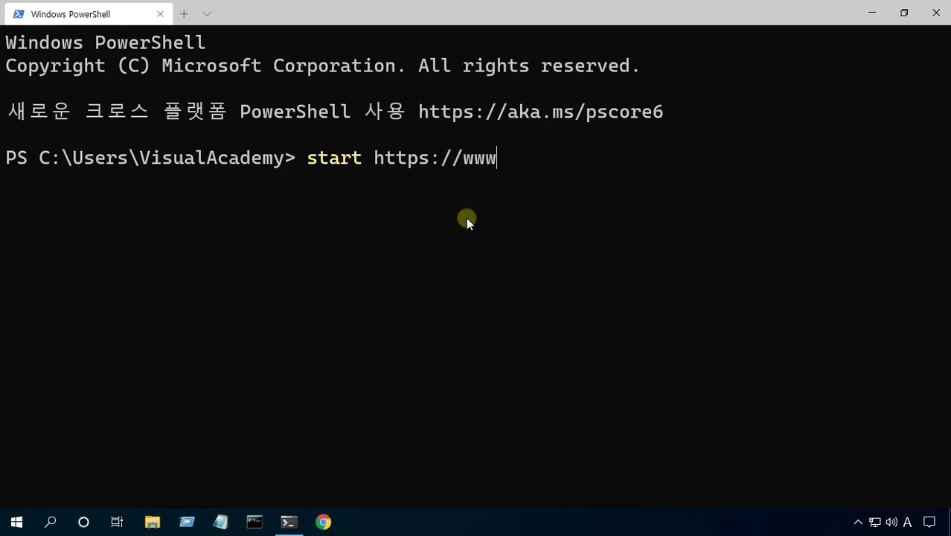
pyautogui.write('lstudio.com')
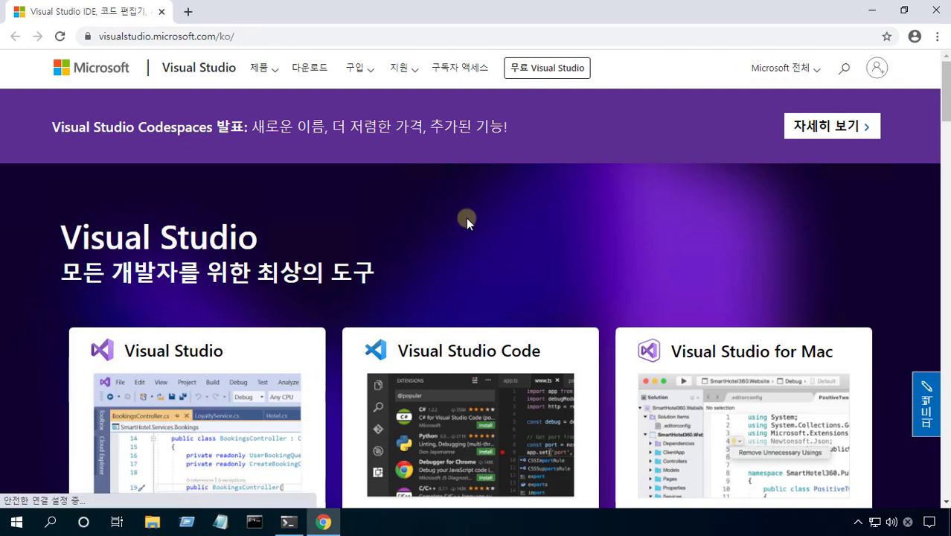
pyautogui.hotkey('alt', 'Tab')
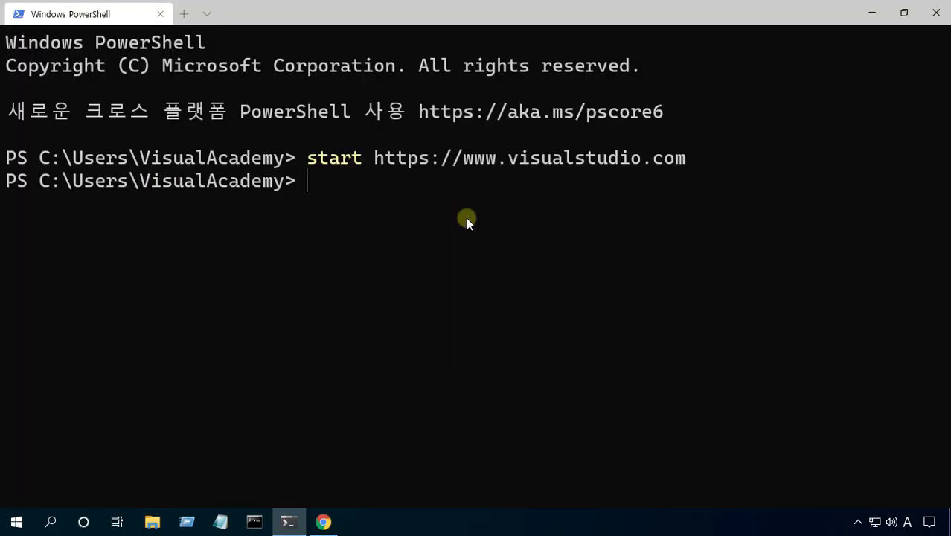
pyautogui.write('start http')
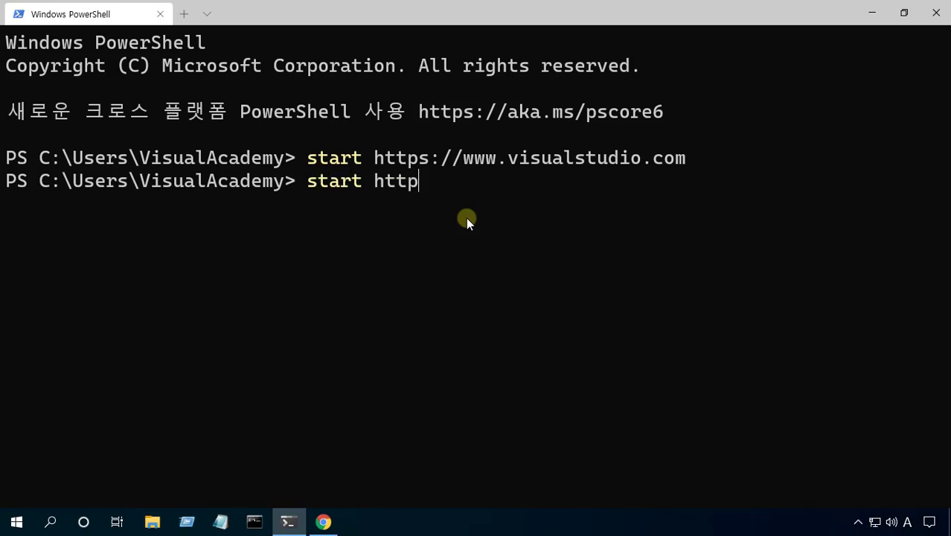
pyautogui.write('s://visu')
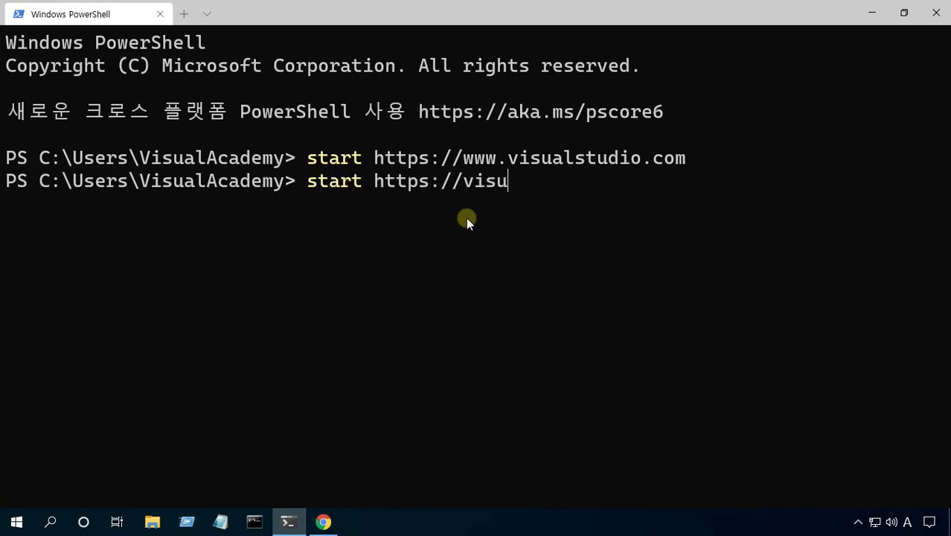
pyautogui.write('alstudio.com')
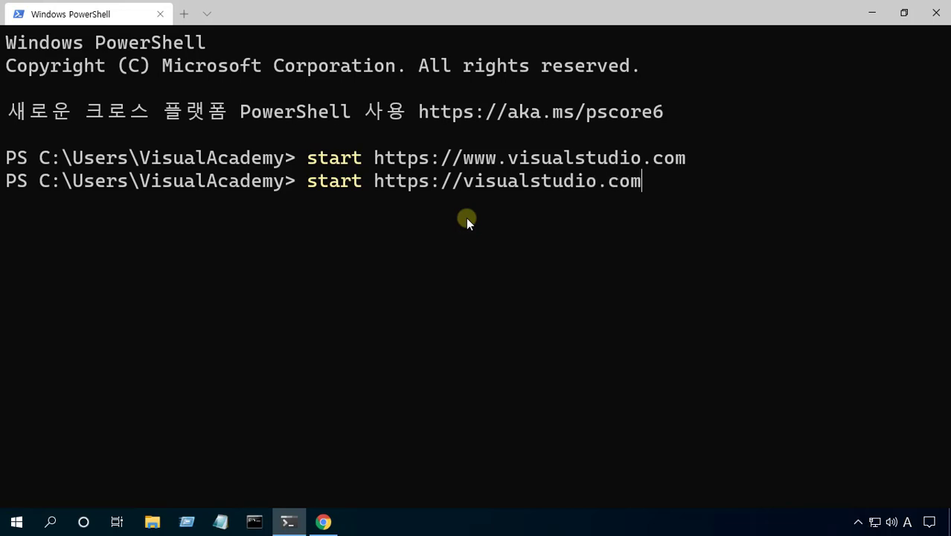
pyautogui.press('BackSpace')
pyautogui.press('BackSpace')
pyautogui.press('BackSpace')
pyautogui.press('BackSpace')
pyautogui.write('.micros')
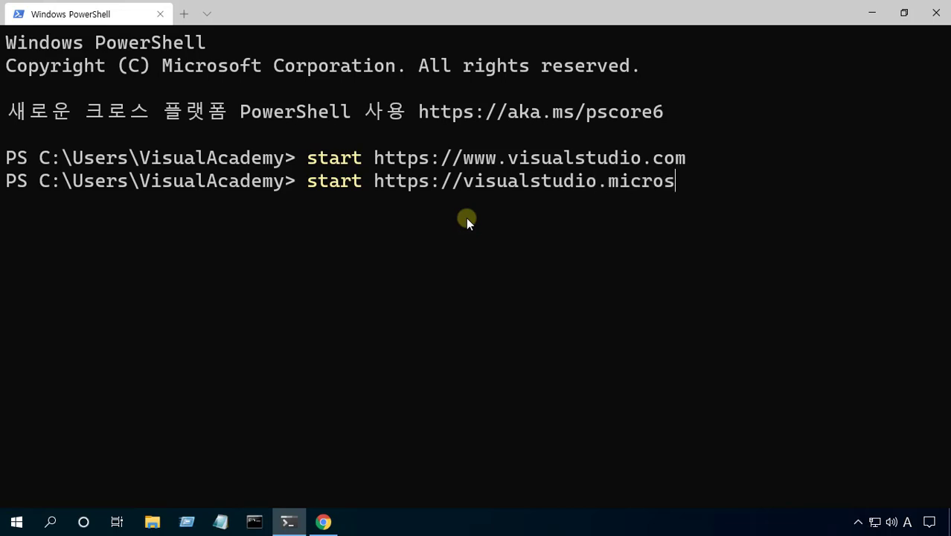
pyautogui.write('oft.com')
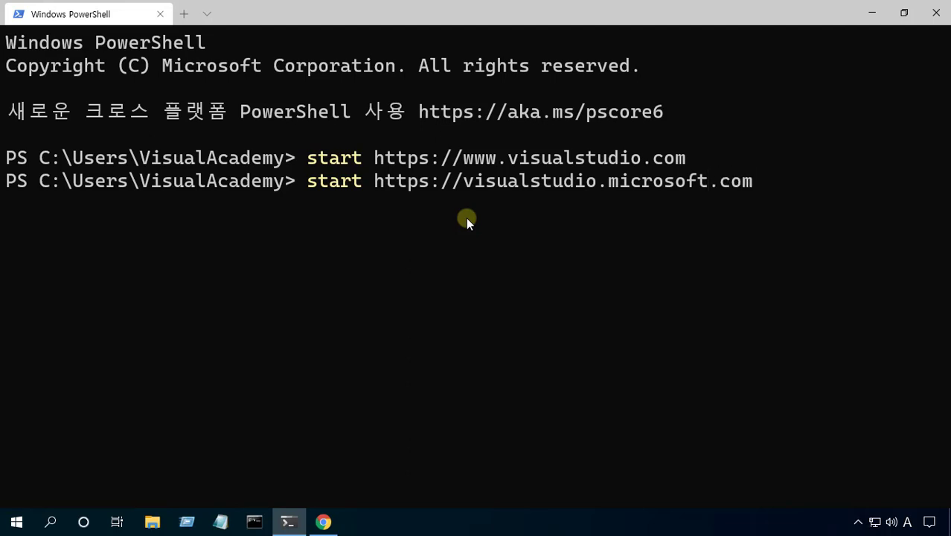
pyautogui.press('Return')
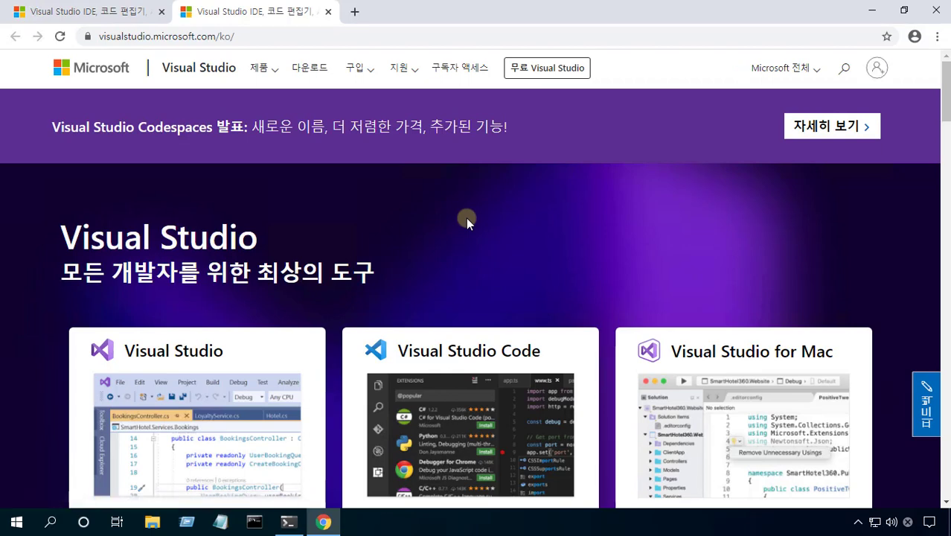
pyautogui.hotkey('alt', 'Tab')
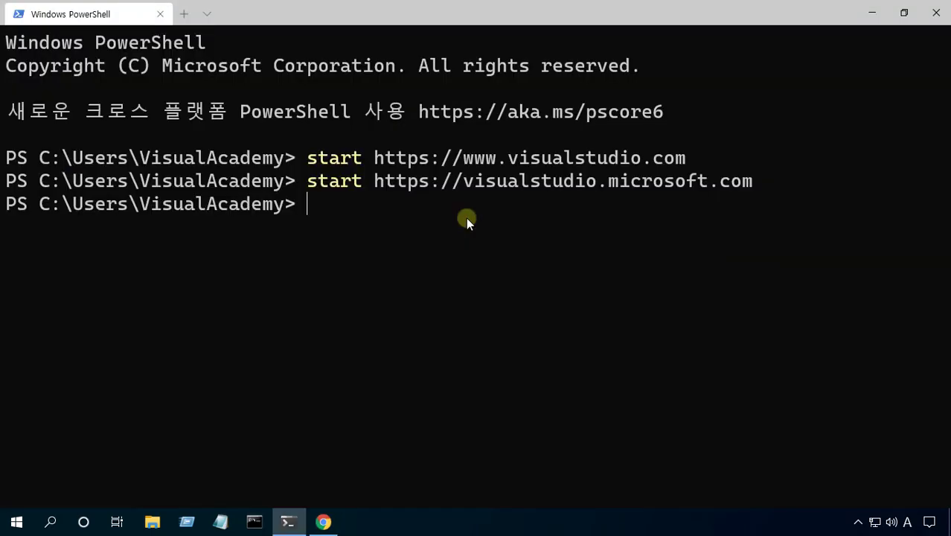
pyautogui.press('Up')
pyautogui.press('Up')
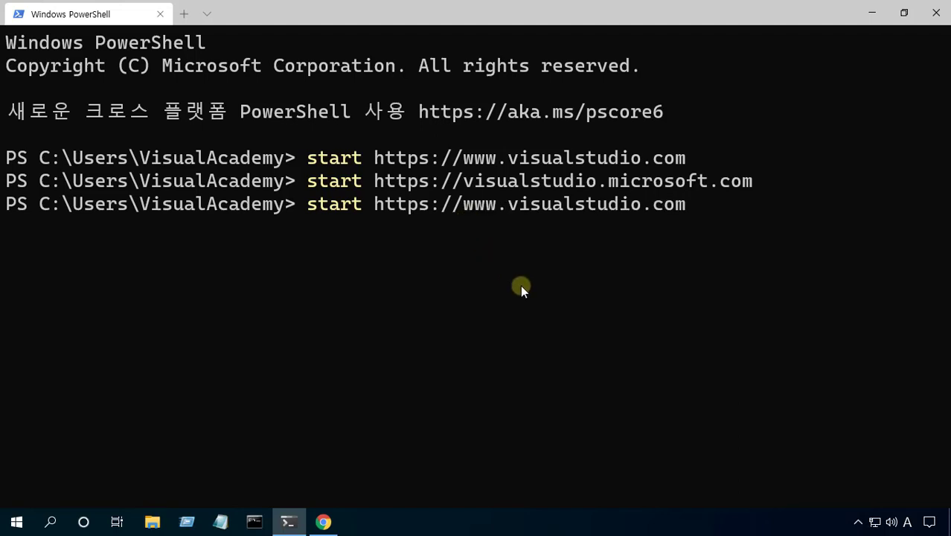
pyautogui.write('/downloads')
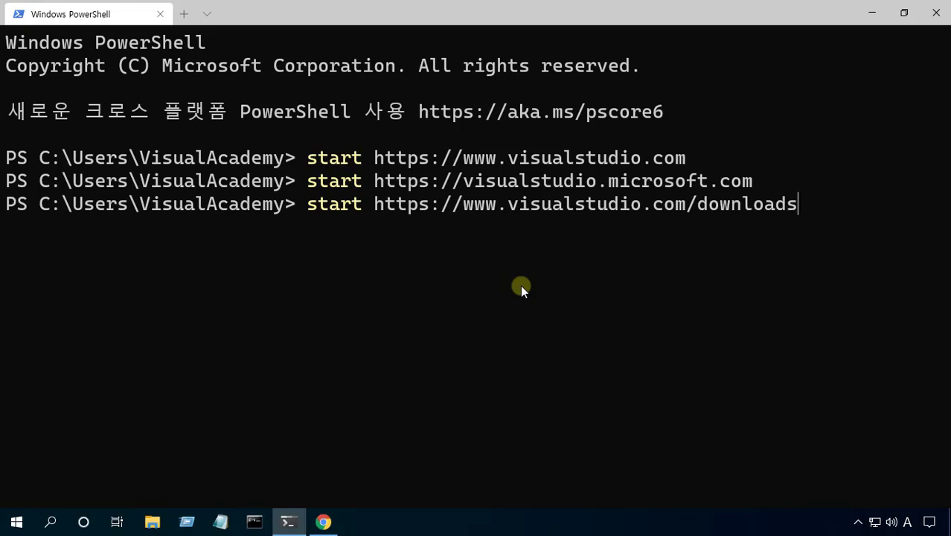
pyautogui.press('Return')
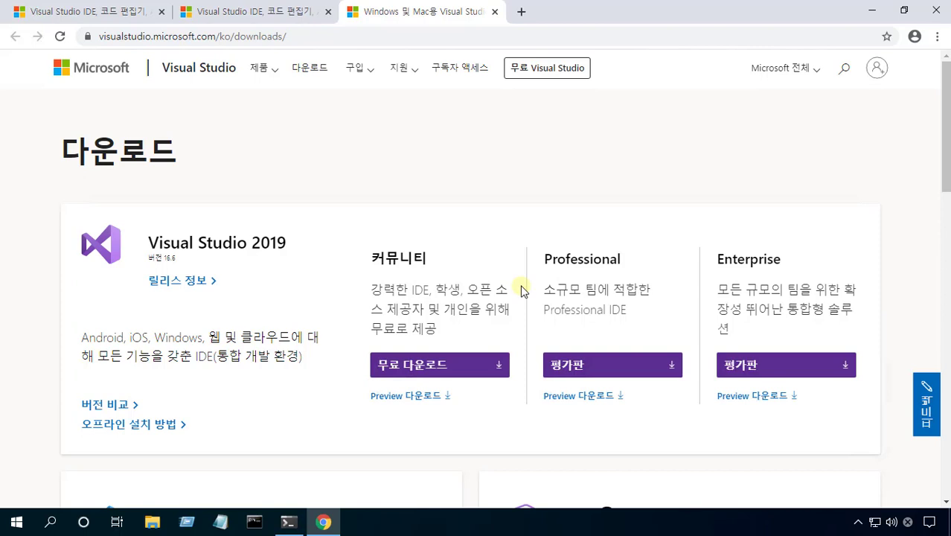
# Compare the Visual Studio home page's product download options with the Visual Studio 2019 editions on the downloads page
pyautogui.click(102, 15)
pyautogui.click(244, 15)
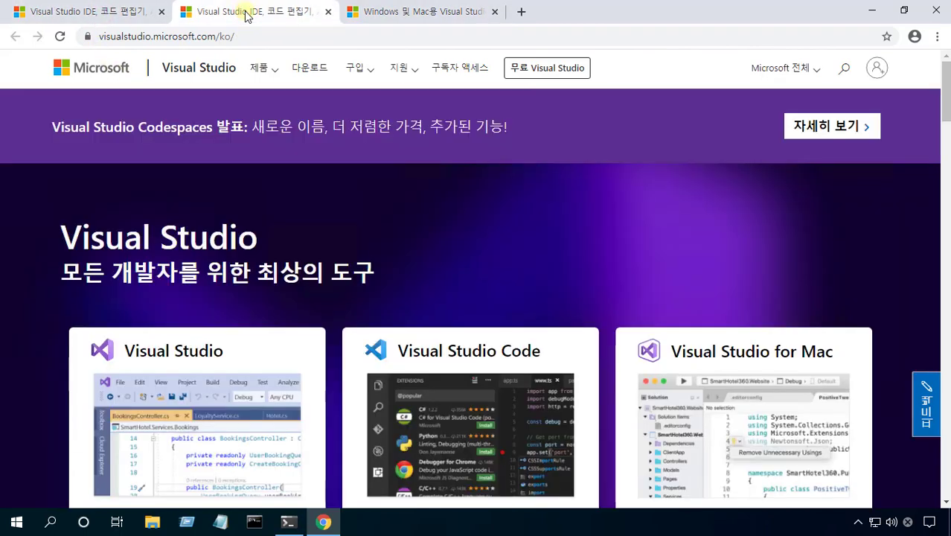
pyautogui.scroll(-2, 459, 255)
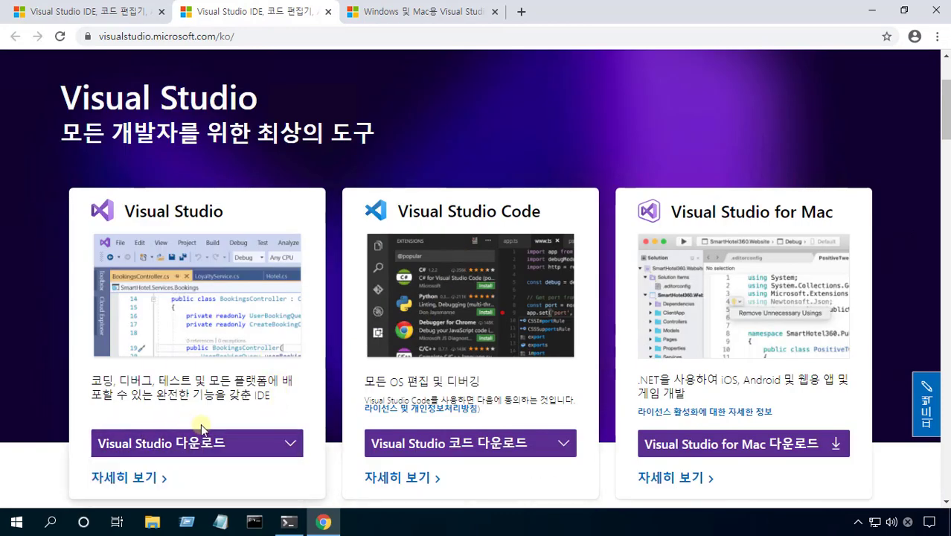
pyautogui.scroll(-1, 200, 429)
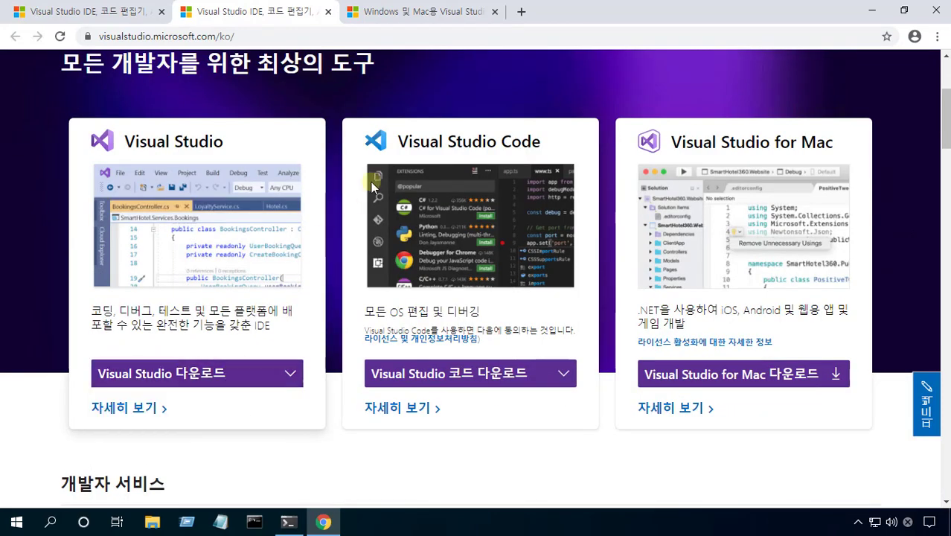
pyautogui.click(435, 19)
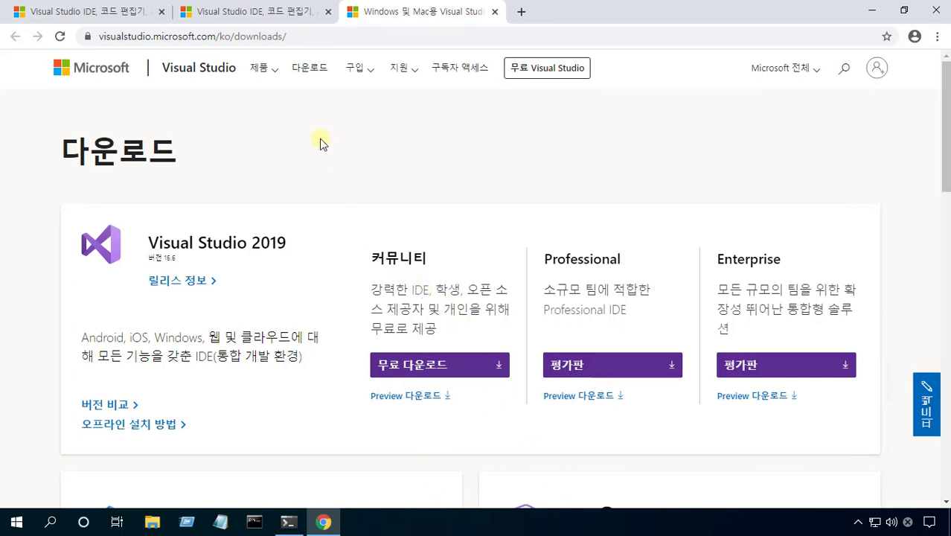
pyautogui.click(269, 13)
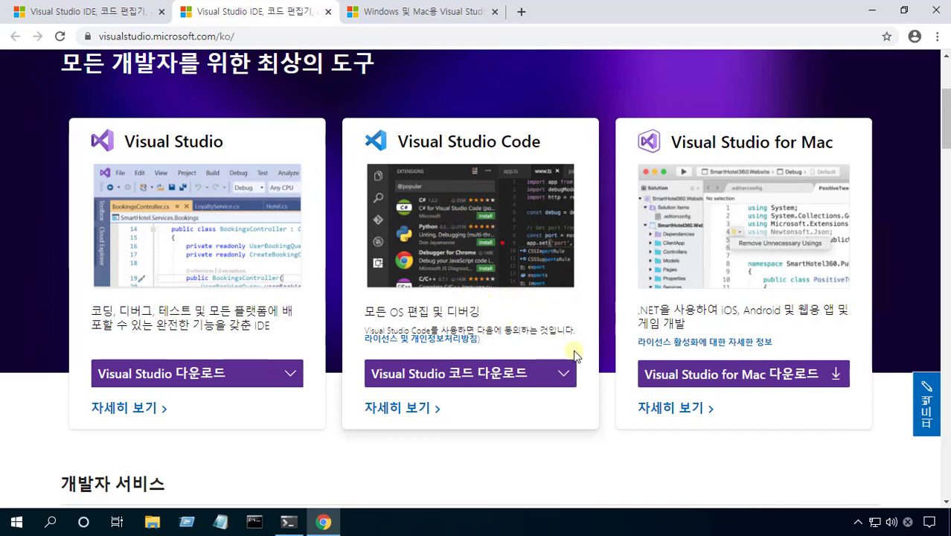
pyautogui.click(564, 373)
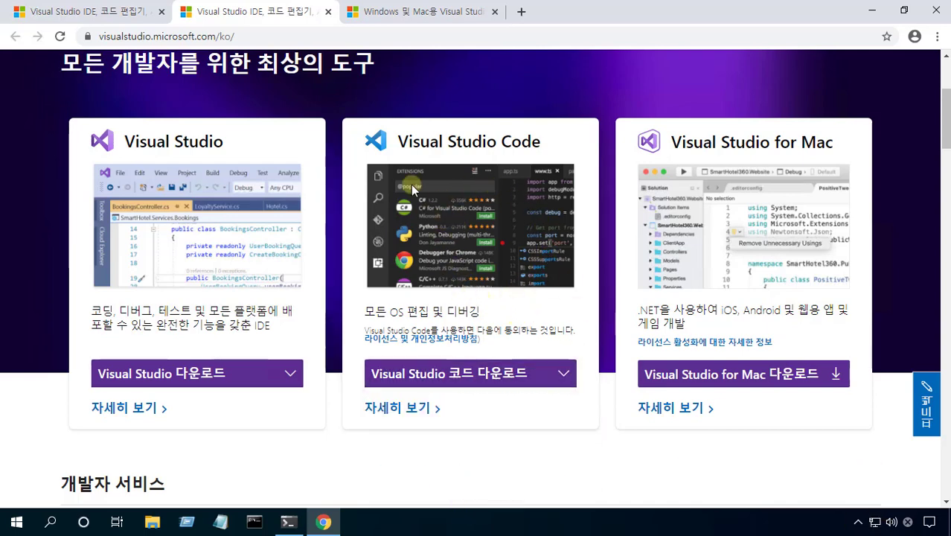
pyautogui.click(423, 22)
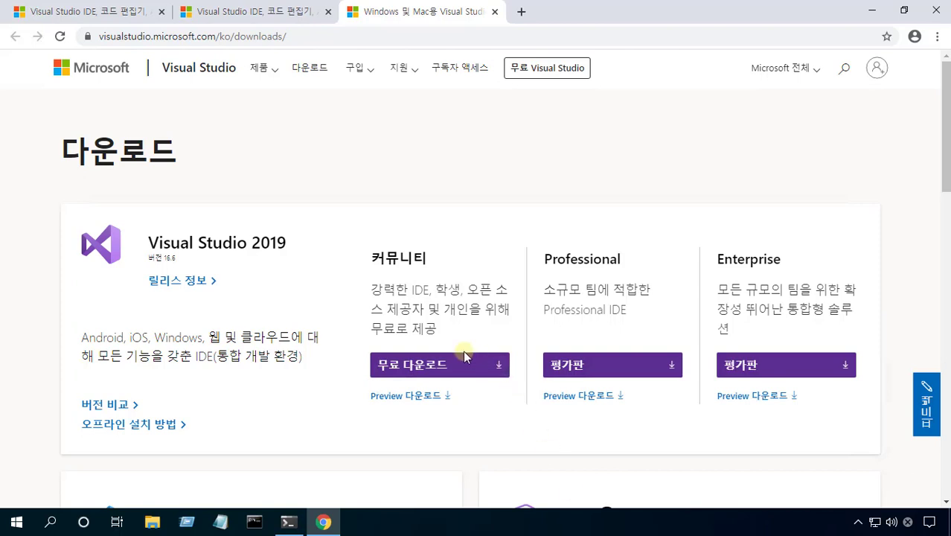
# Download Visual Studio Community 2019 from the Visual Studio home page, run the downloaded installer and allow it to make changes
pyautogui.click(263, 12)
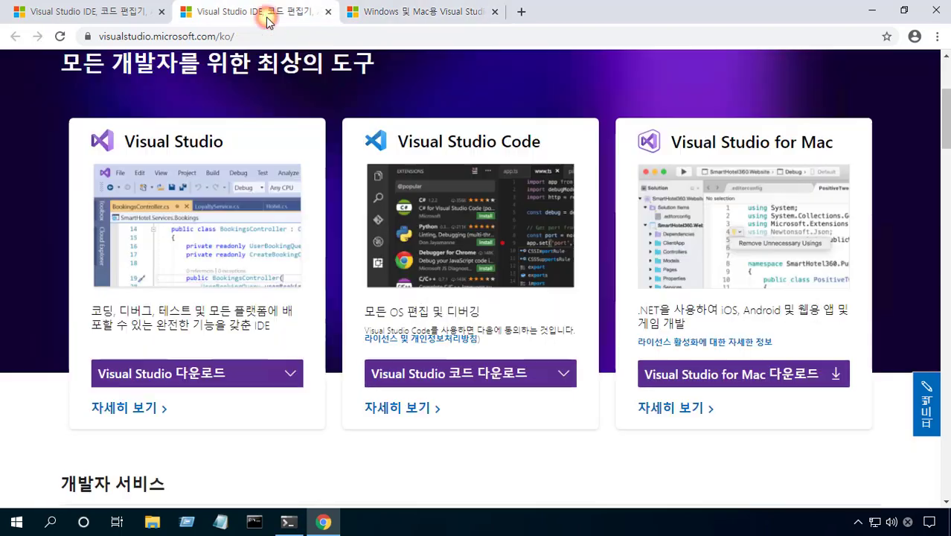
pyautogui.click(291, 374)
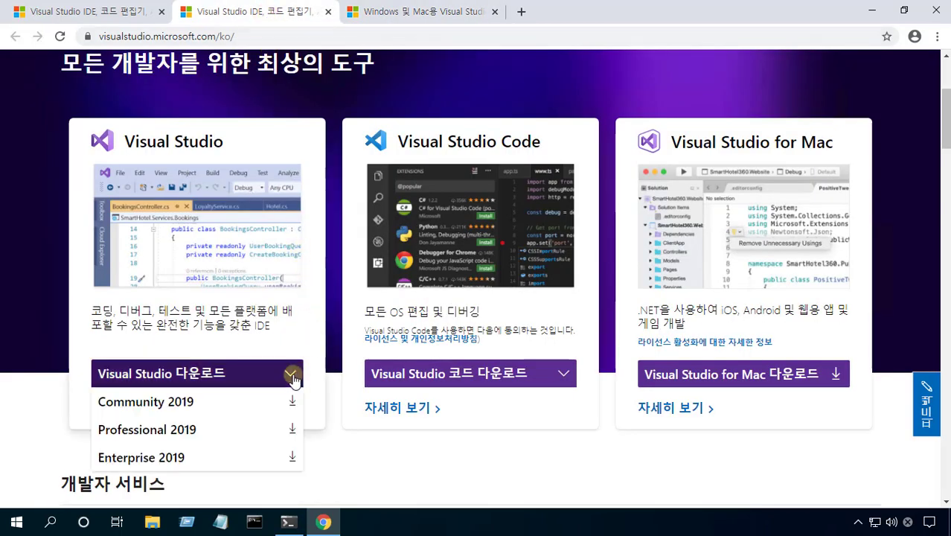
pyautogui.click(234, 411)
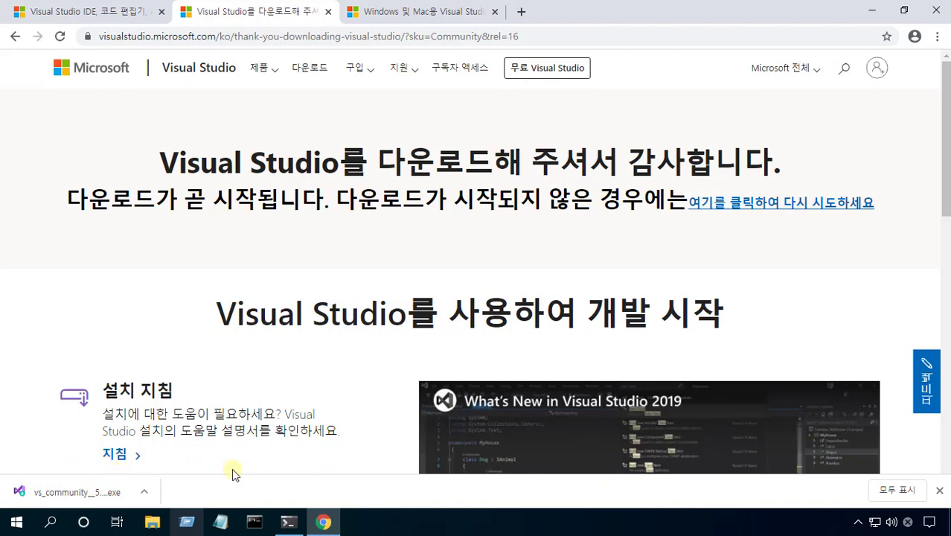
pyautogui.click(87, 494)
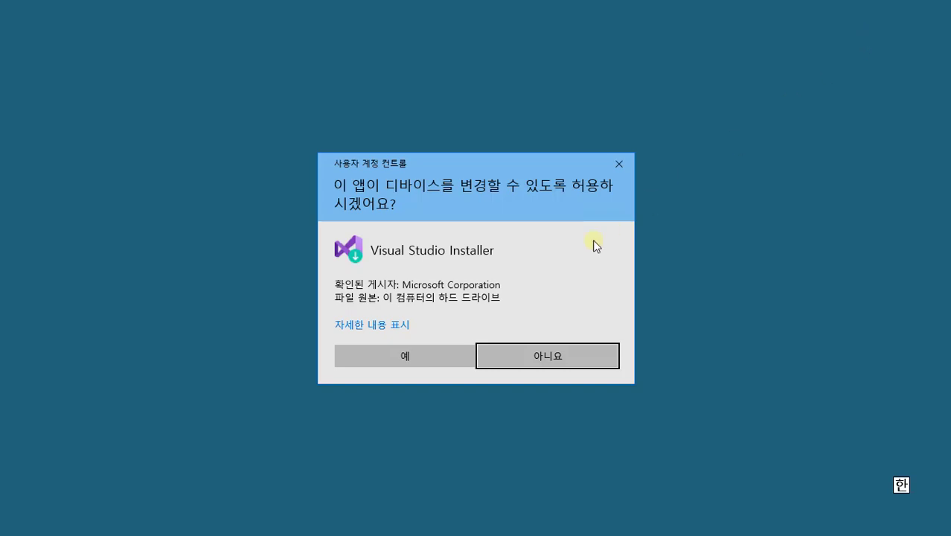
pyautogui.click(457, 352)
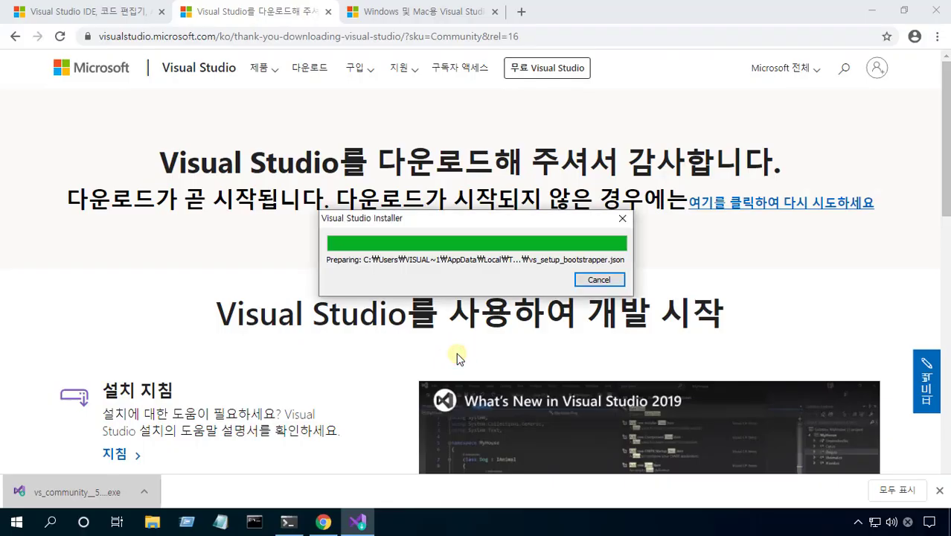
# Close the browser and the terminal, and accept the Visual Studio Installer's terms to continue the setup
pyautogui.click(932, 12)
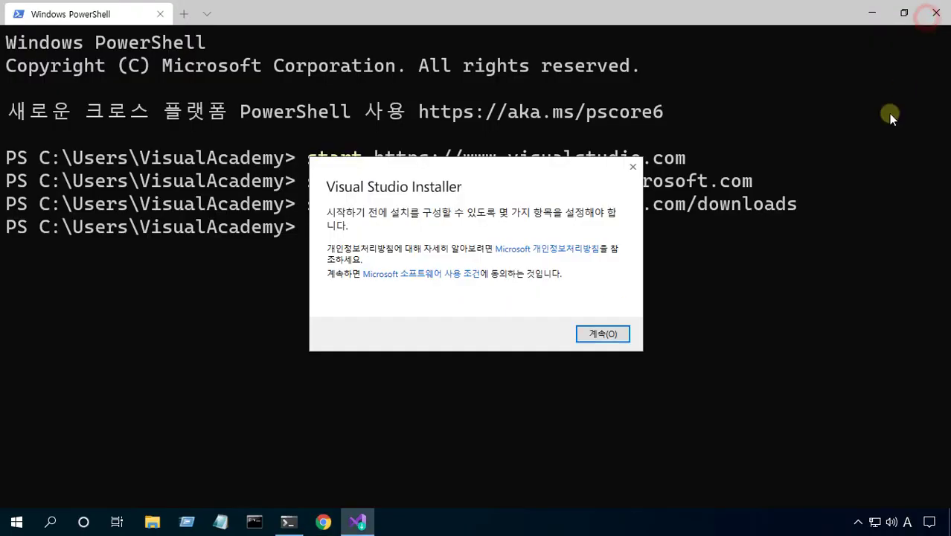
pyautogui.click(934, 13)
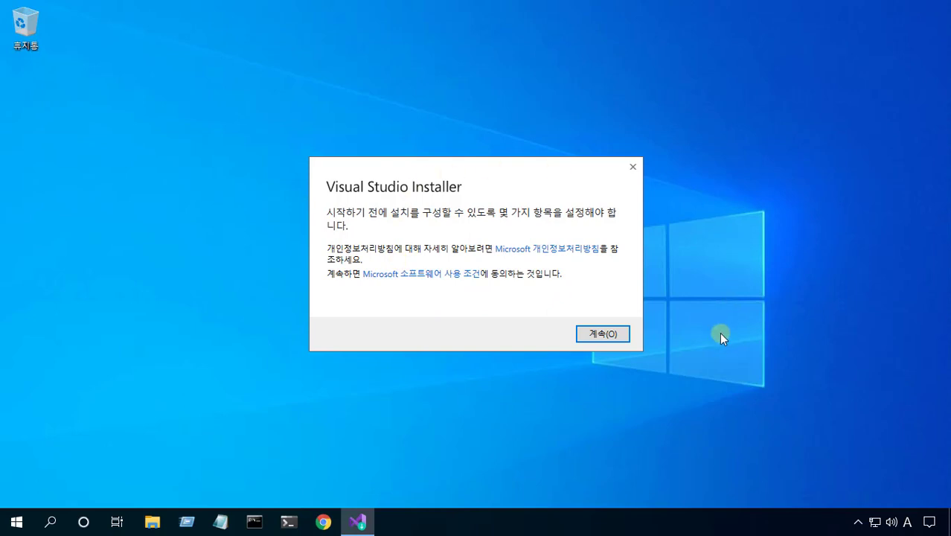
pyautogui.click(625, 337)
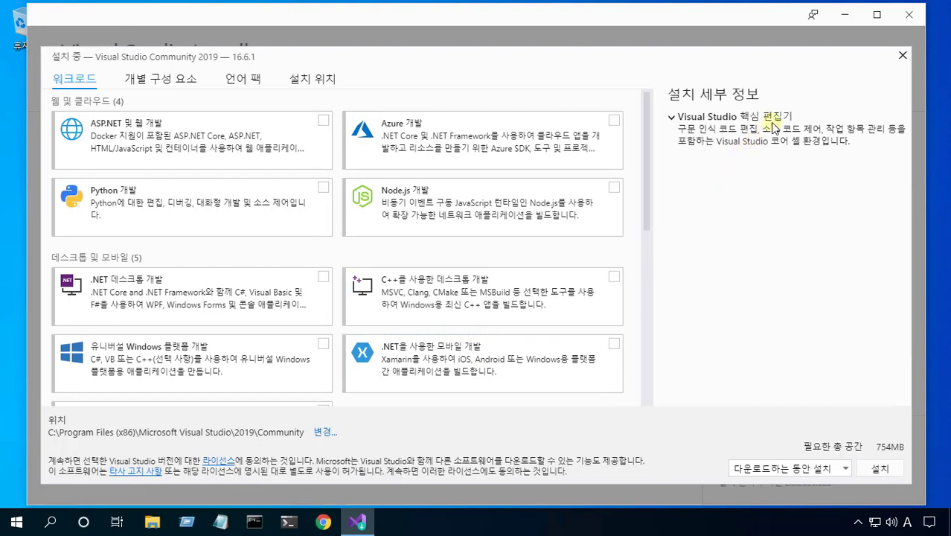
# Maximize the installer and review its individual components, language packs and installation locations before returning to the workloads
pyautogui.click(877, 16)
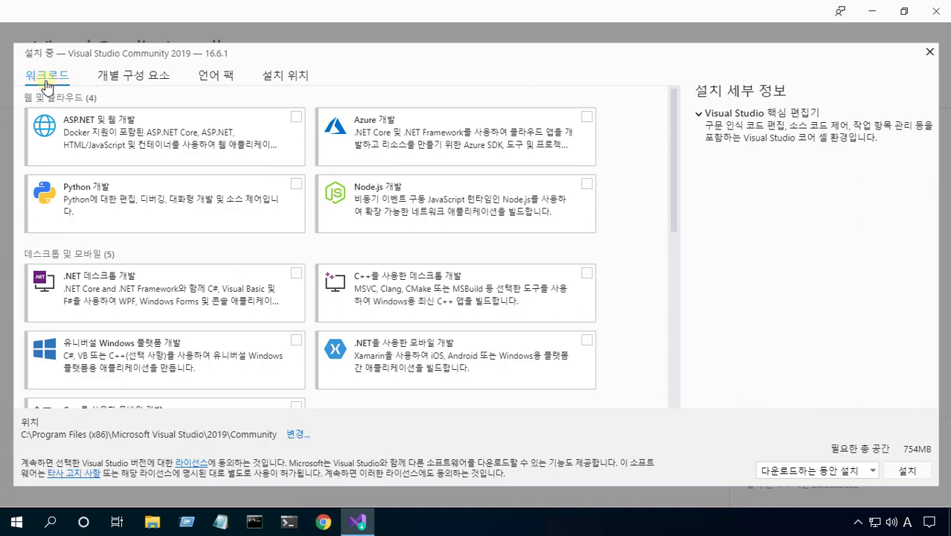
pyautogui.click(133, 77)
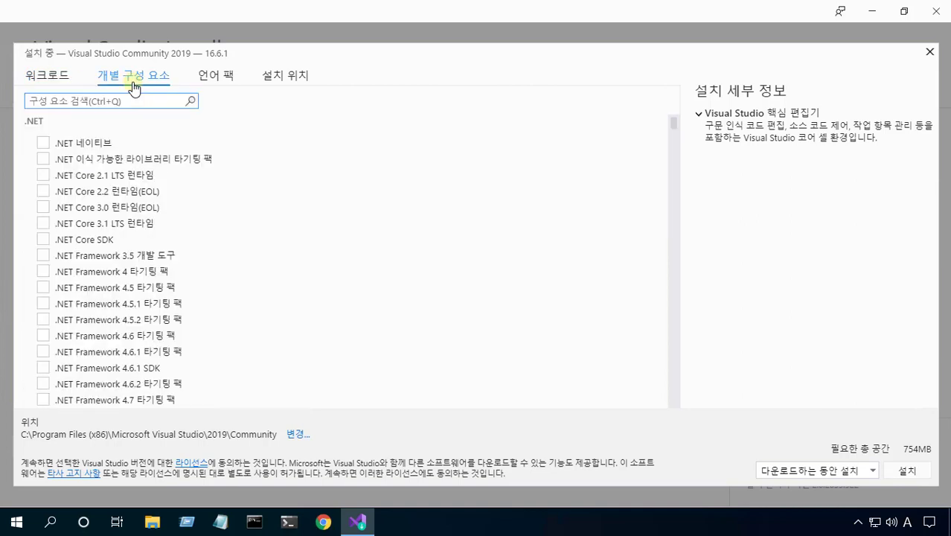
pyautogui.click(220, 80)
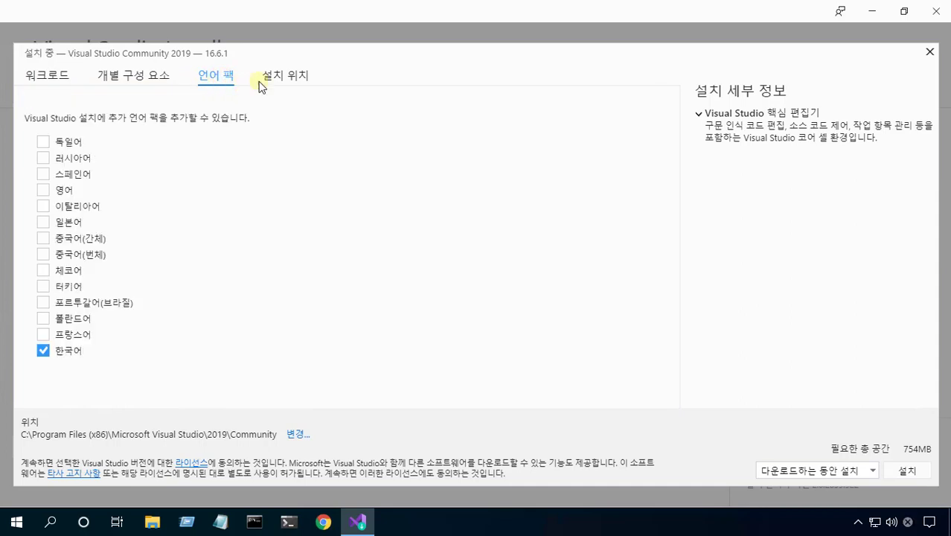
pyautogui.click(284, 80)
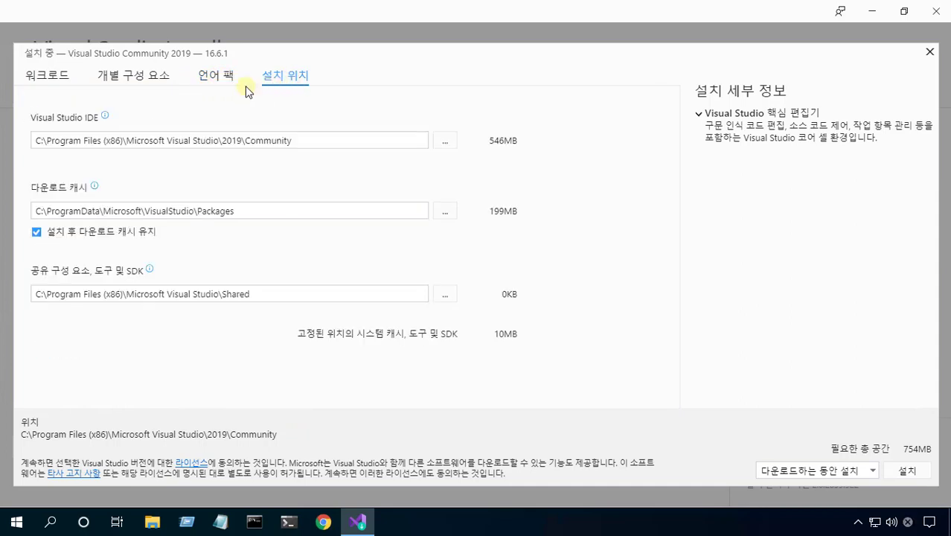
pyautogui.click(48, 84)
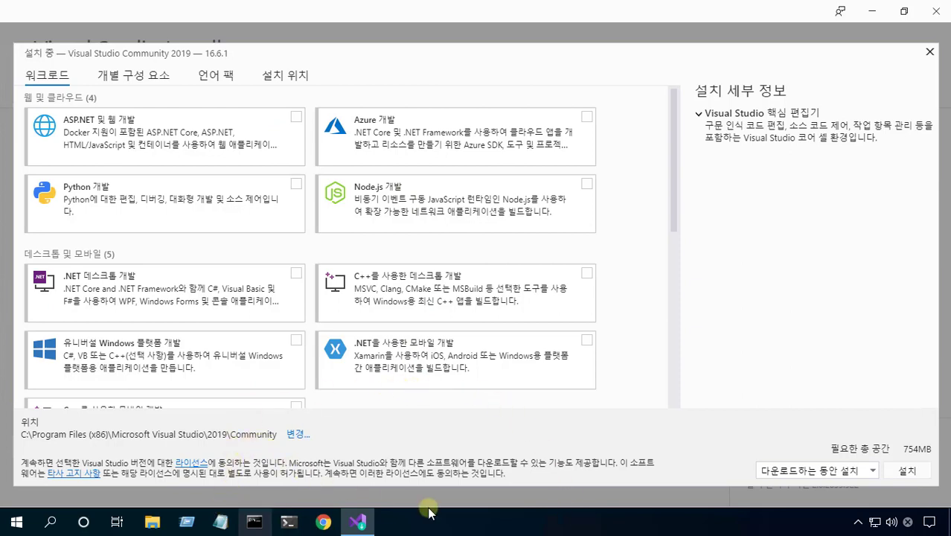
# Open the recent Notepad file "Windows 운영체제에서 개발 환경 구축하기(학생 개발자를 위한)", zoom to 210%, read its technology list and close it
pyautogui.rightClick(223, 522)
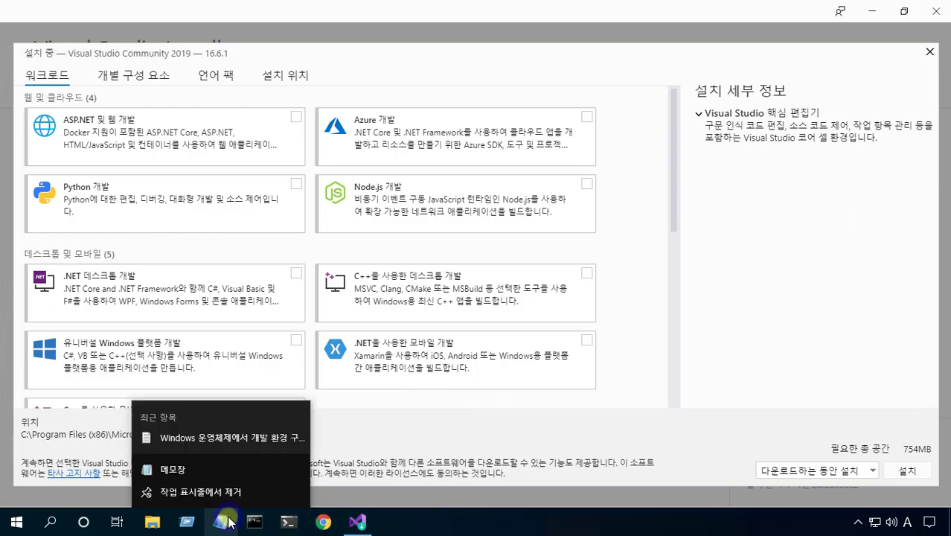
pyautogui.click(248, 445)
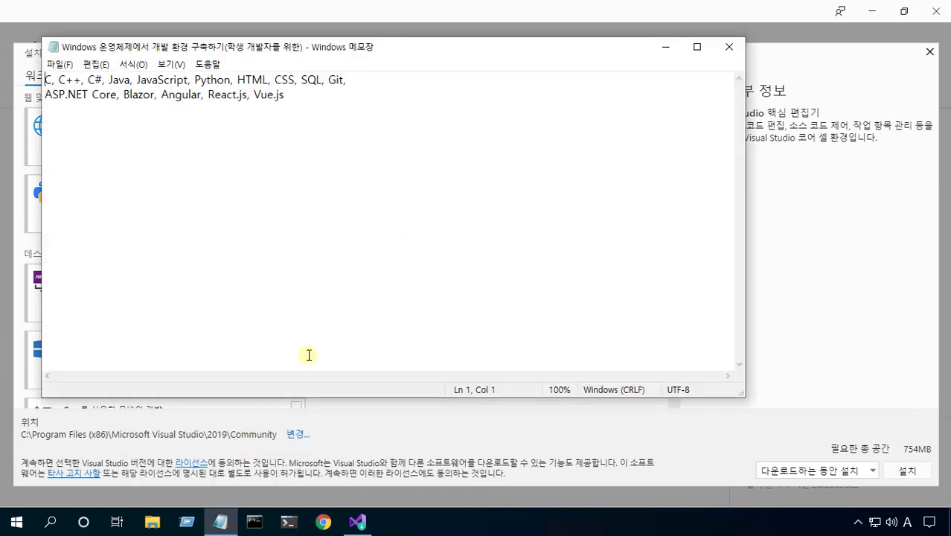
pyautogui.click(697, 47)
pyautogui.click(503, 132)
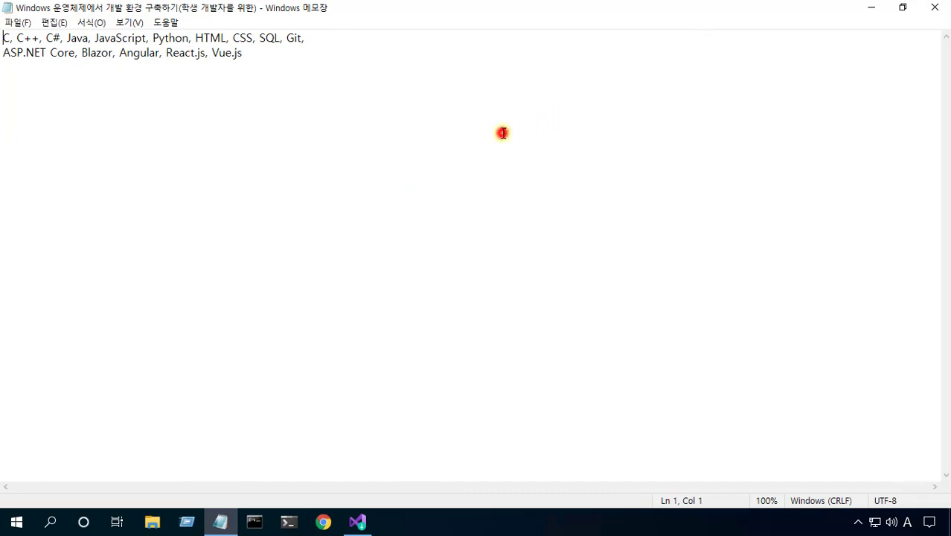
pyautogui.scroll(11, 506, 146)
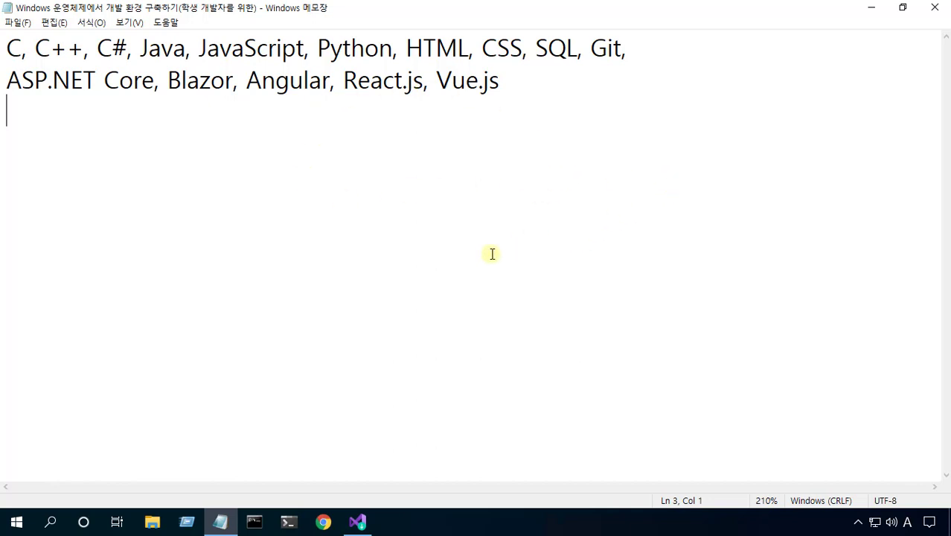
pyautogui.click(929, 14)
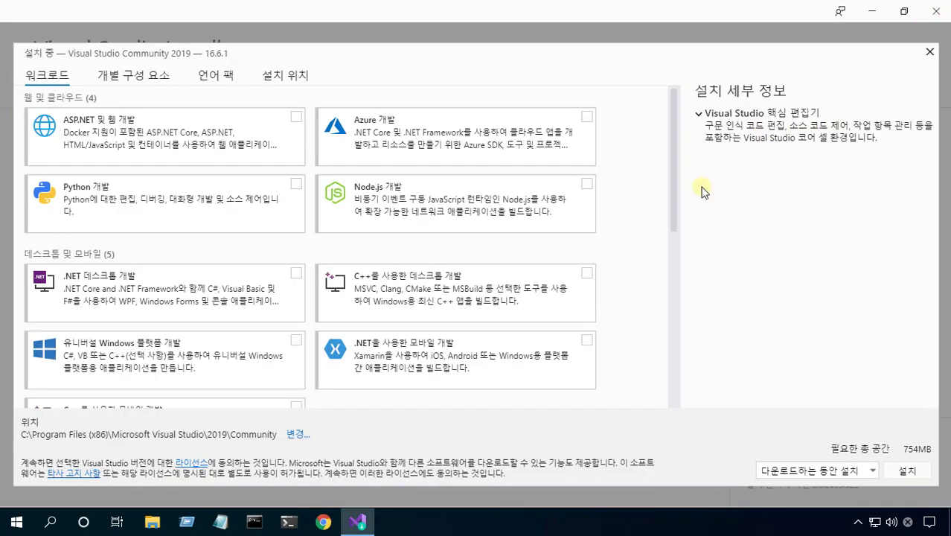
# Select the .NET desktop, C++ desktop, Python, Node.js, and ASP.NET and web development workloads for installation
pyautogui.scroll(-10, 673, 321)
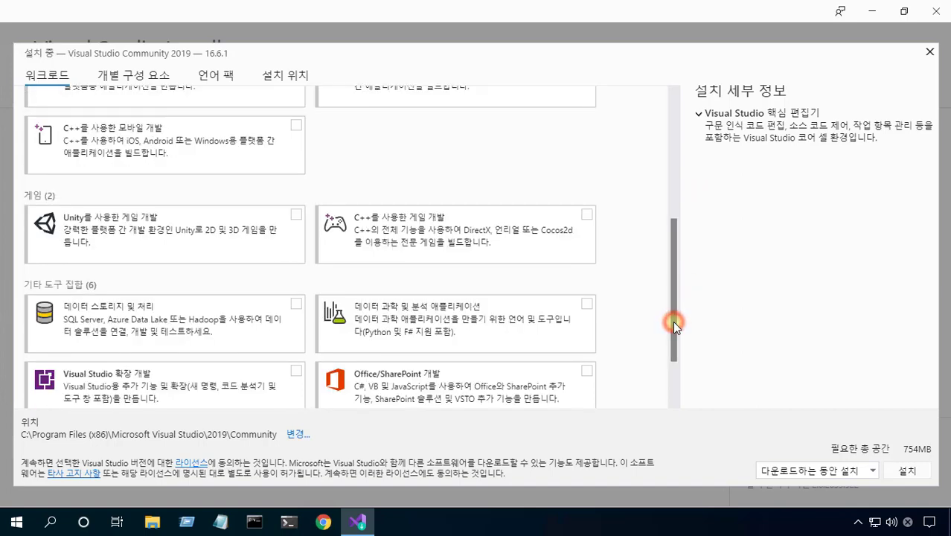
pyautogui.moveTo(673, 342); pyautogui.dragTo(677, 176)
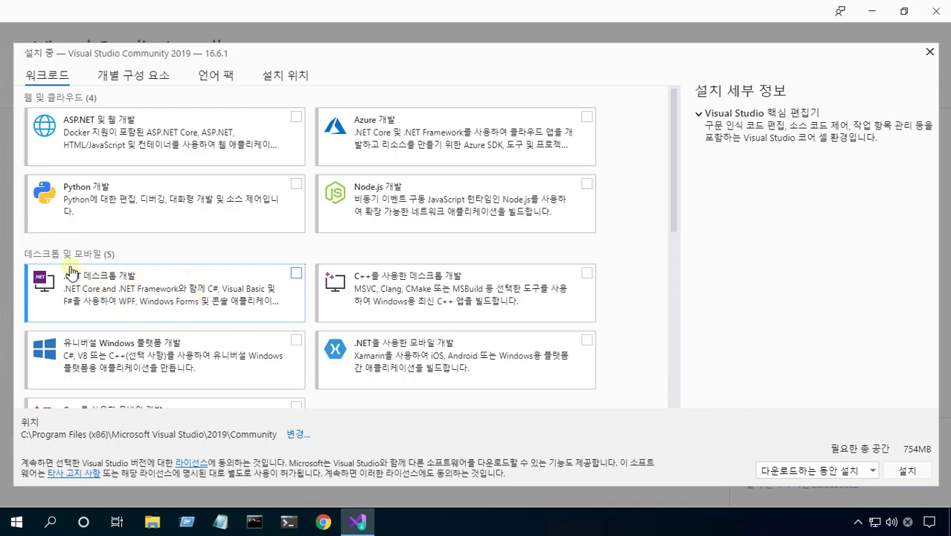
pyautogui.click(296, 274)
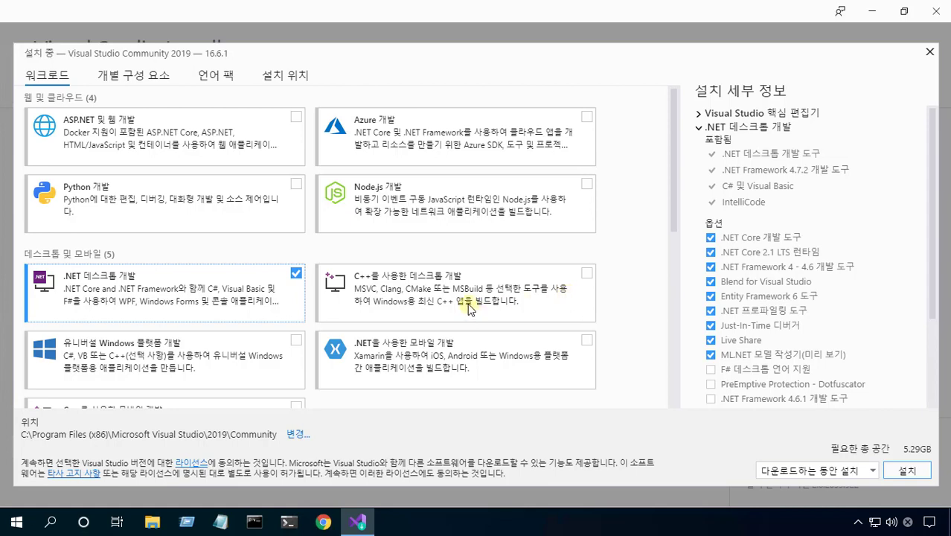
pyautogui.click(587, 274)
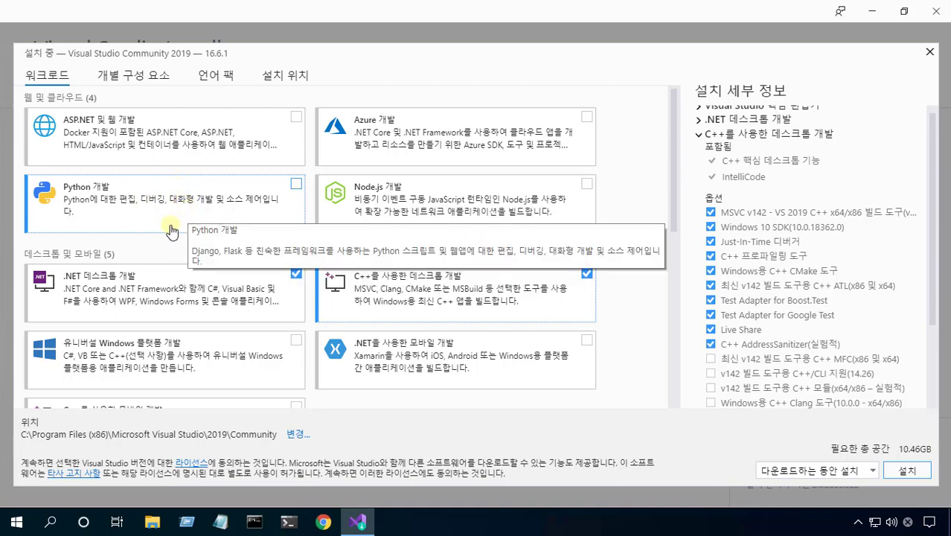
pyautogui.click(296, 186)
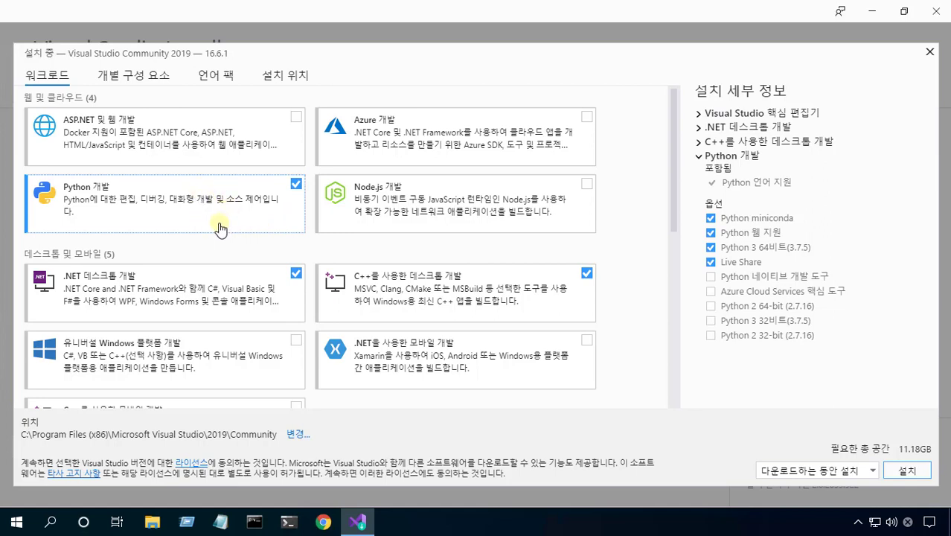
pyautogui.moveTo(357, 521)
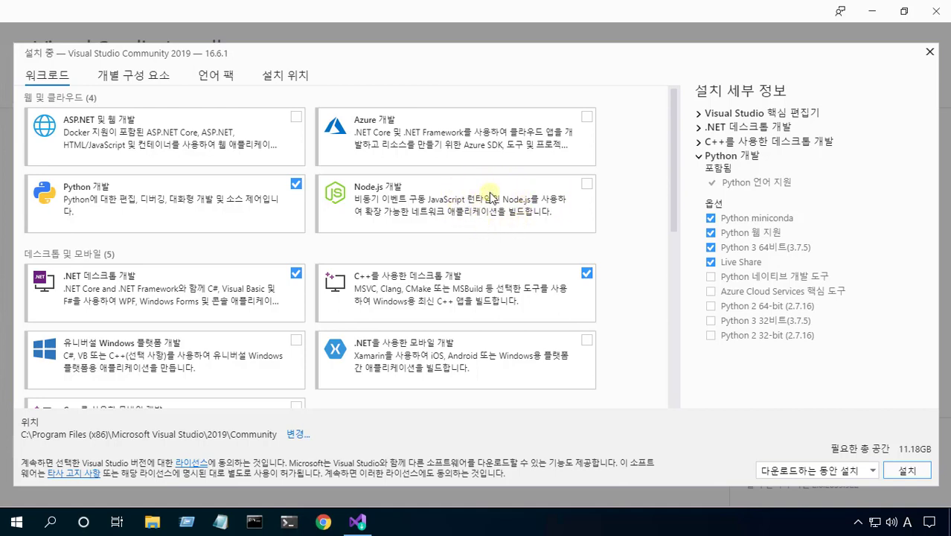
pyautogui.click(586, 185)
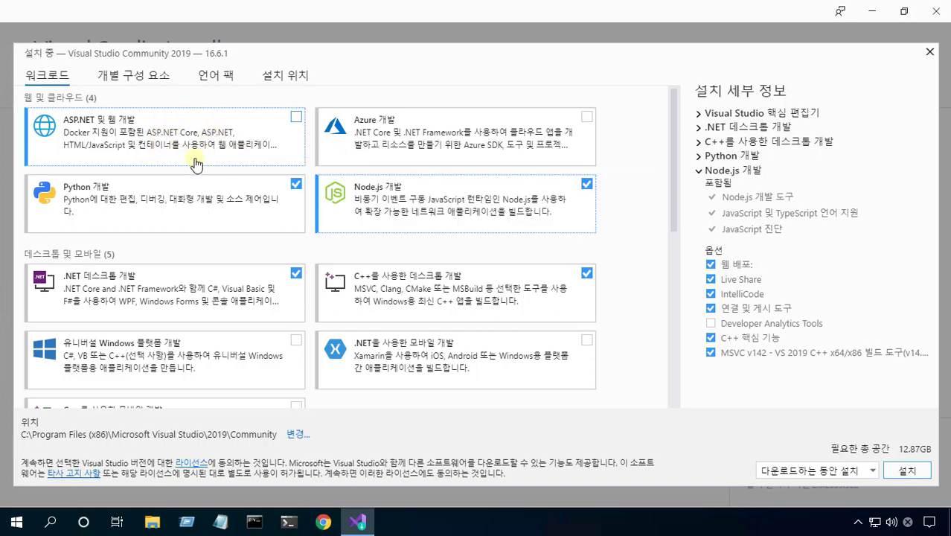
pyautogui.click(297, 119)
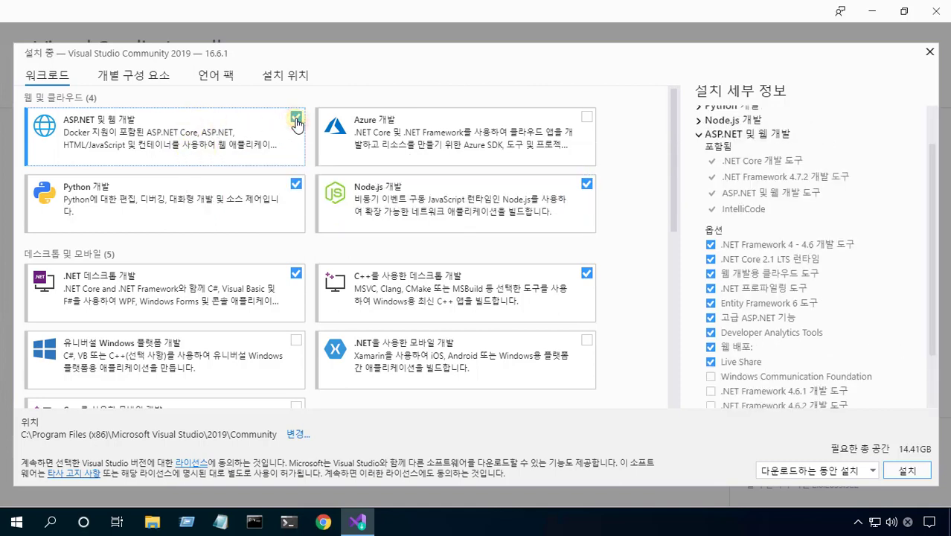
# Examine the remaining mobile, game and other toolset workloads offered by the installer
pyautogui.click(672, 281)
pyautogui.moveTo(670, 275); pyautogui.dragTo(656, 137)
pyautogui.scroll(-5, 671, 255)
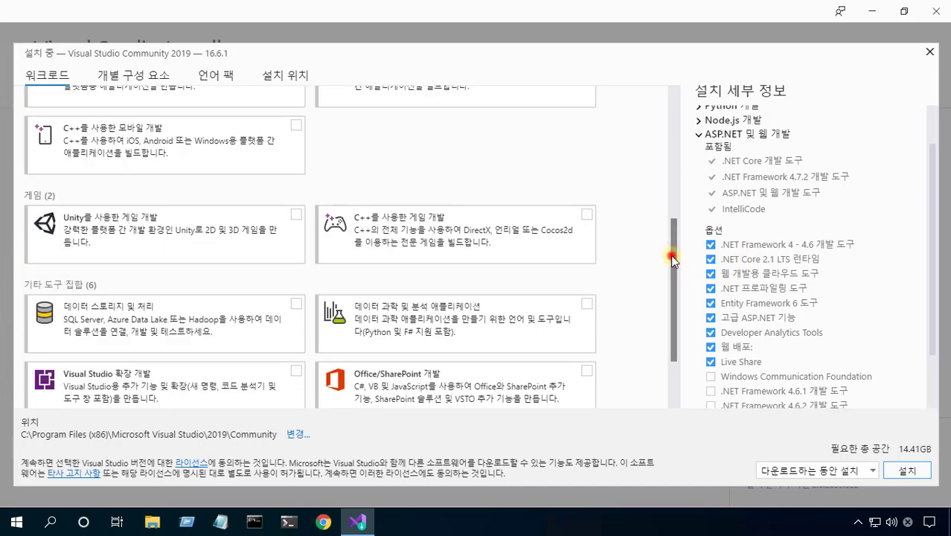
pyautogui.scroll(2, 664, 212)
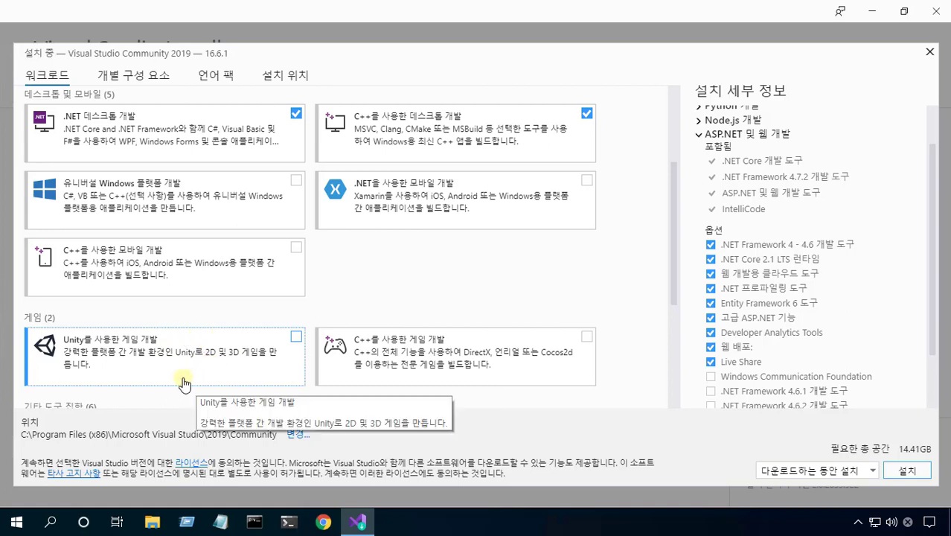
pyautogui.click(674, 360)
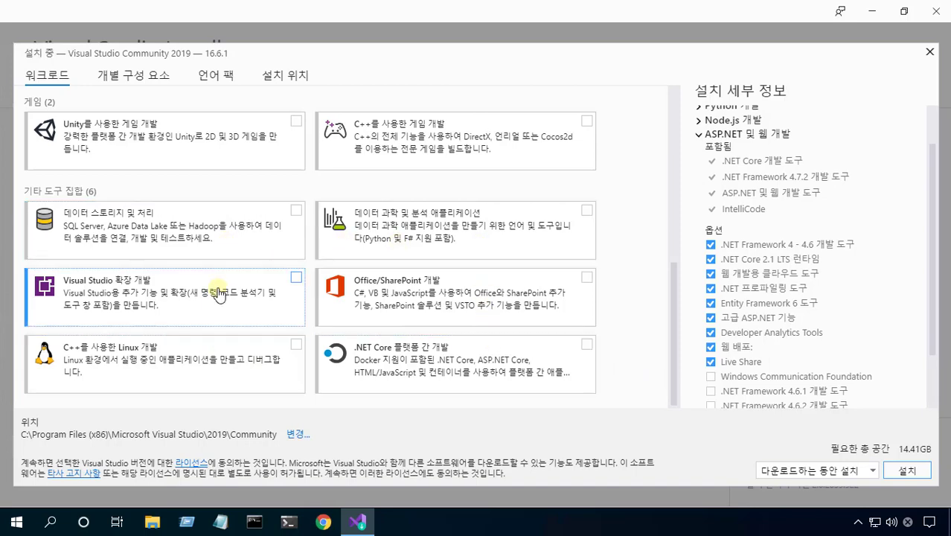
pyautogui.moveTo(668, 284); pyautogui.dragTo(674, 93)
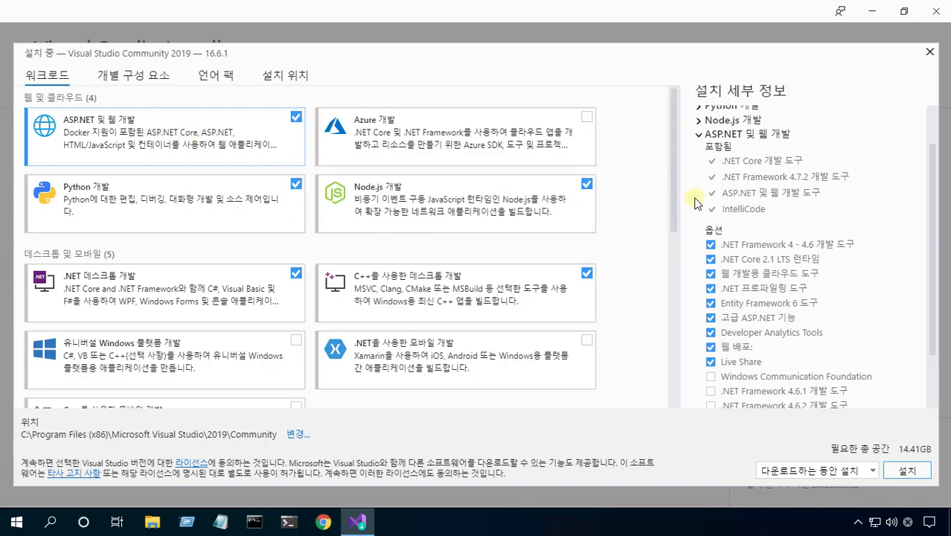
pyautogui.click(673, 247)
pyautogui.moveTo(673, 247); pyautogui.dragTo(668, 93)
# Add the English (영어) language pack to the installation alongside Korean (한국어)
pyautogui.click(220, 83)
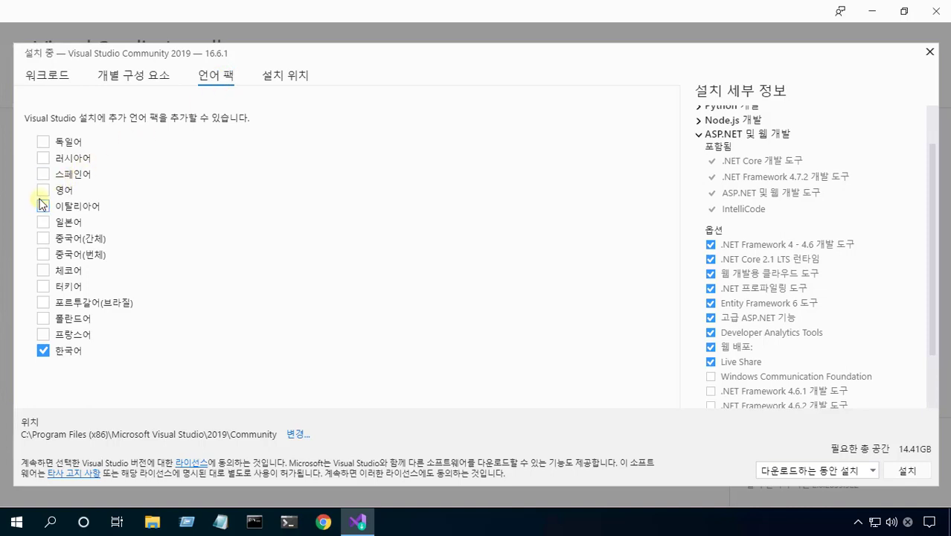
pyautogui.click(44, 192)
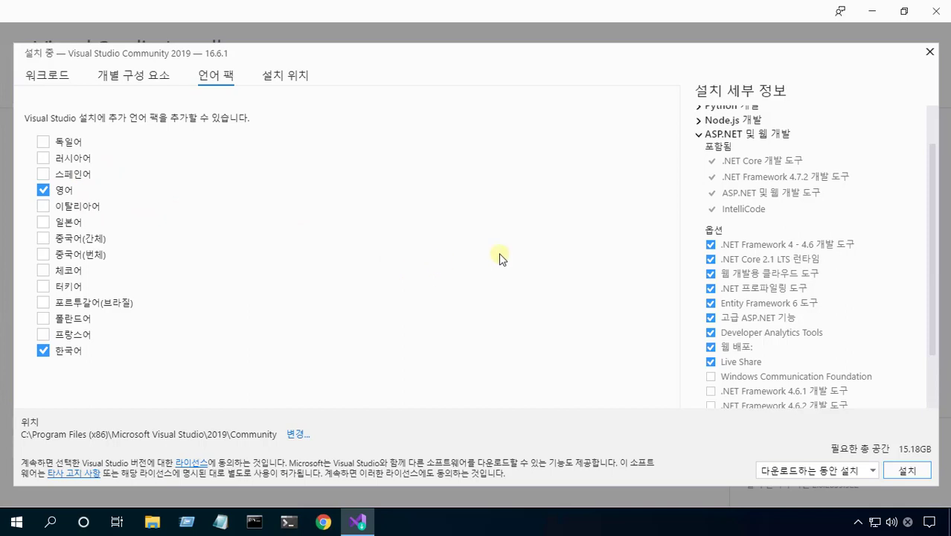
pyautogui.click(61, 78)
pyautogui.click(208, 77)
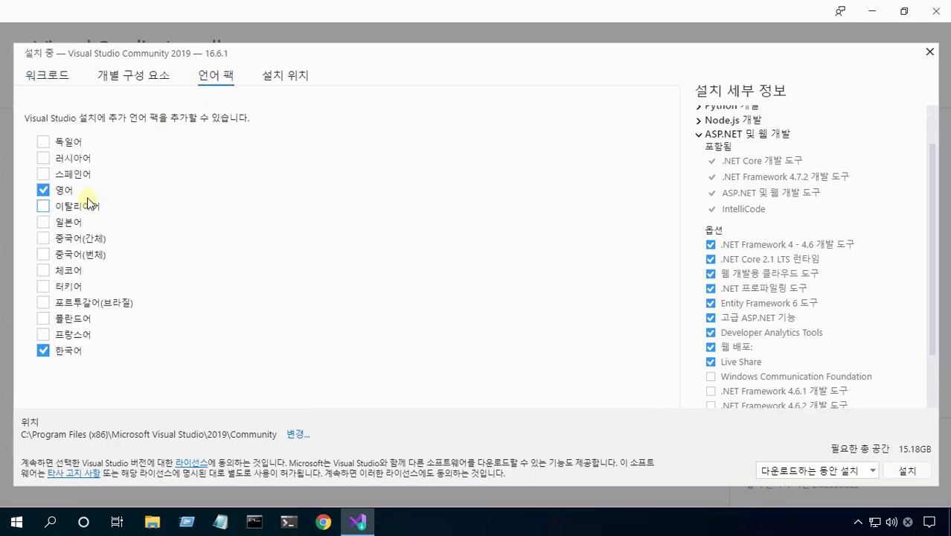
# Recheck the selected workloads, install Visual Studio Community 2019 and turn off starting it after installation
pyautogui.click(53, 81)
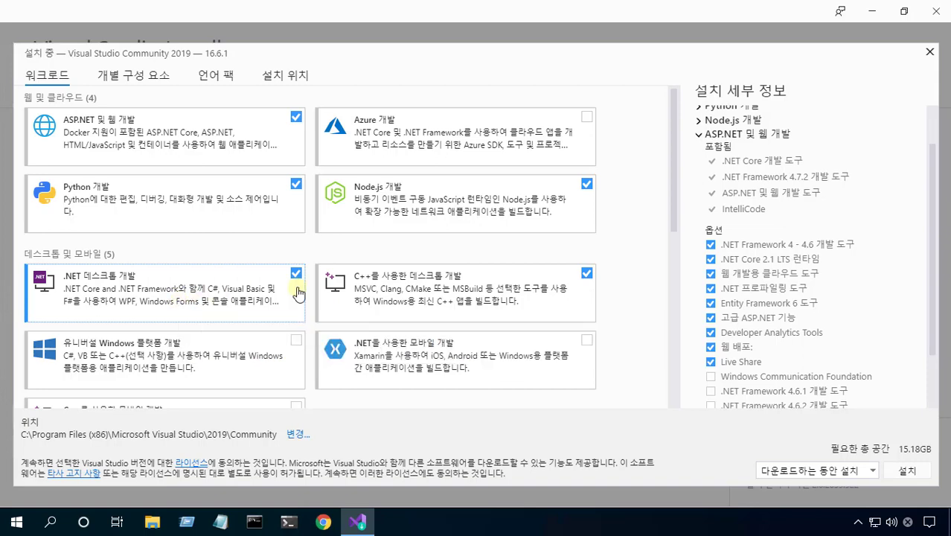
pyautogui.scroll(-4, 677, 260)
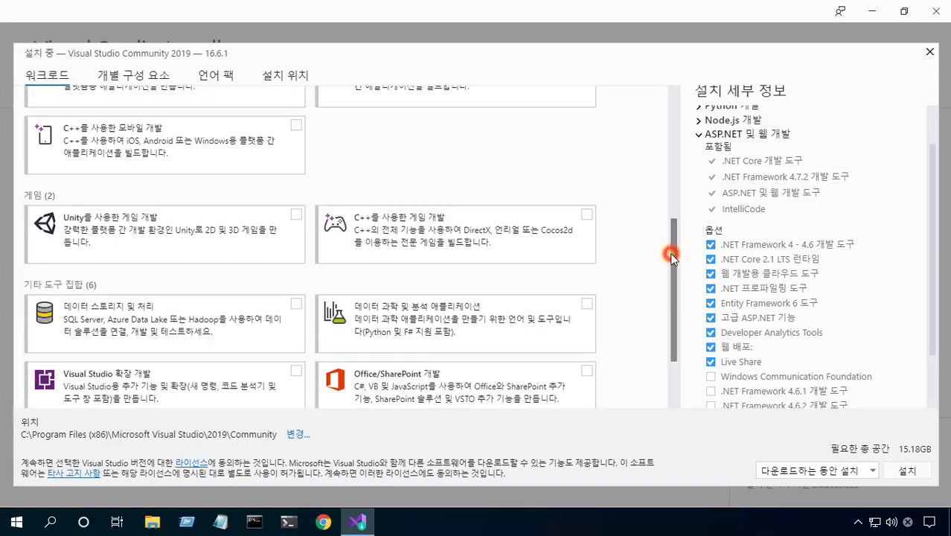
pyautogui.scroll(-1, 671, 252)
pyautogui.scroll(1, 678, 215)
pyautogui.moveTo(678, 215); pyautogui.dragTo(672, 113)
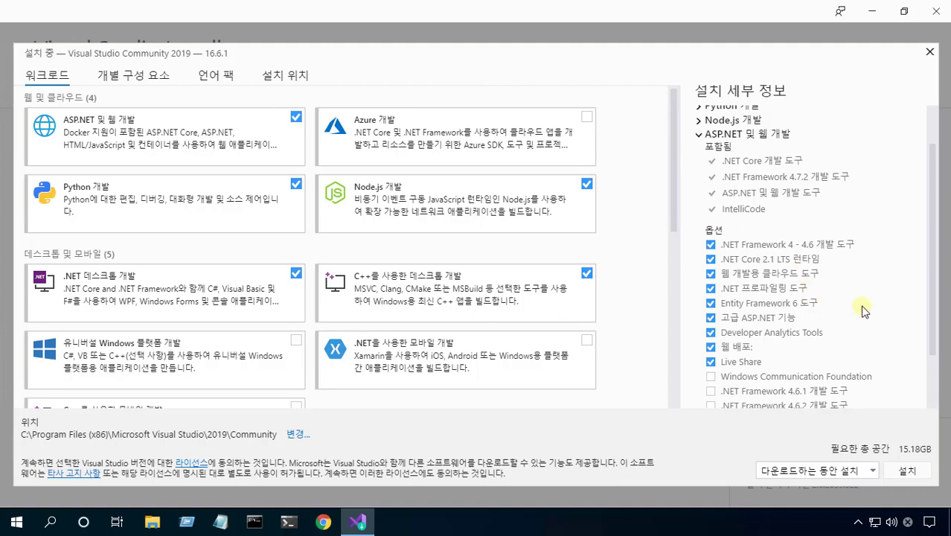
pyautogui.click(921, 478)
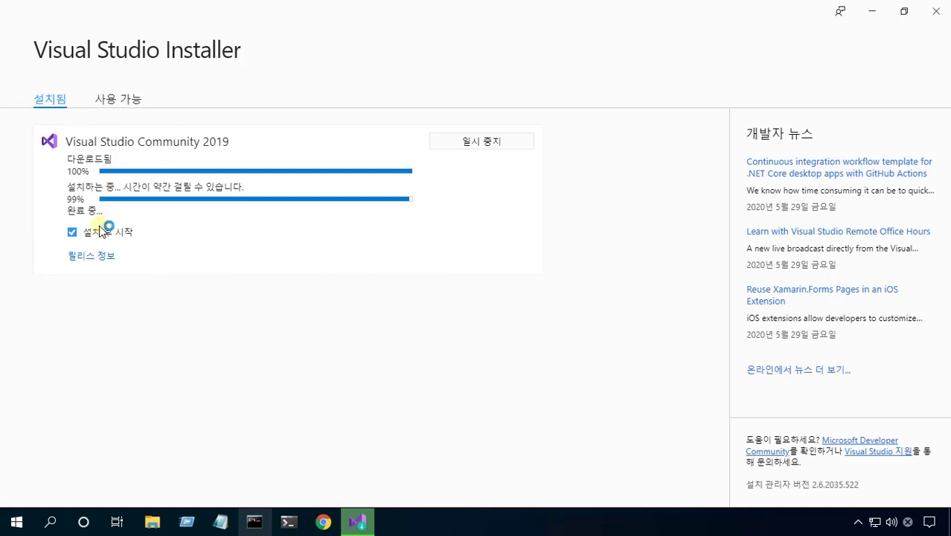
pyautogui.click(73, 235)
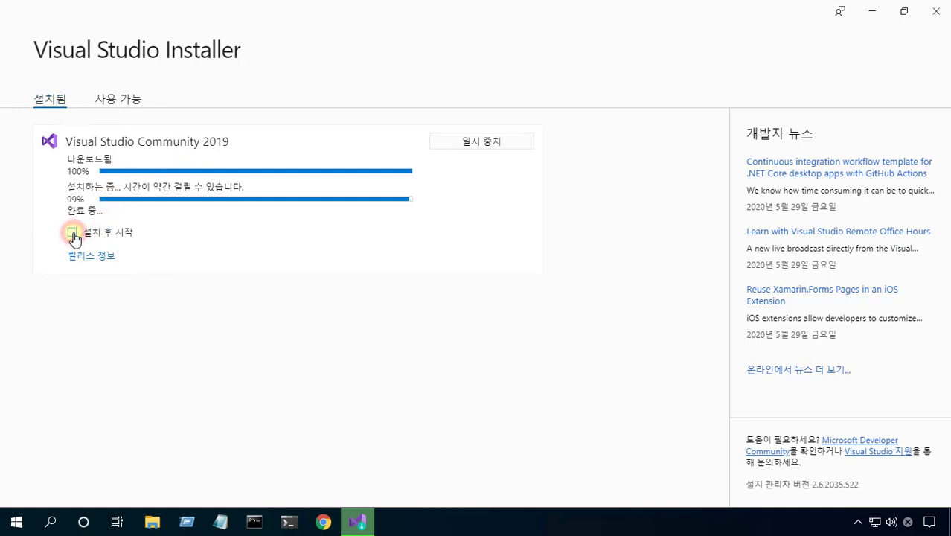
# Check the other Visual Studio 2019 editions available in the installer and return to the installed products
pyautogui.click(123, 107)
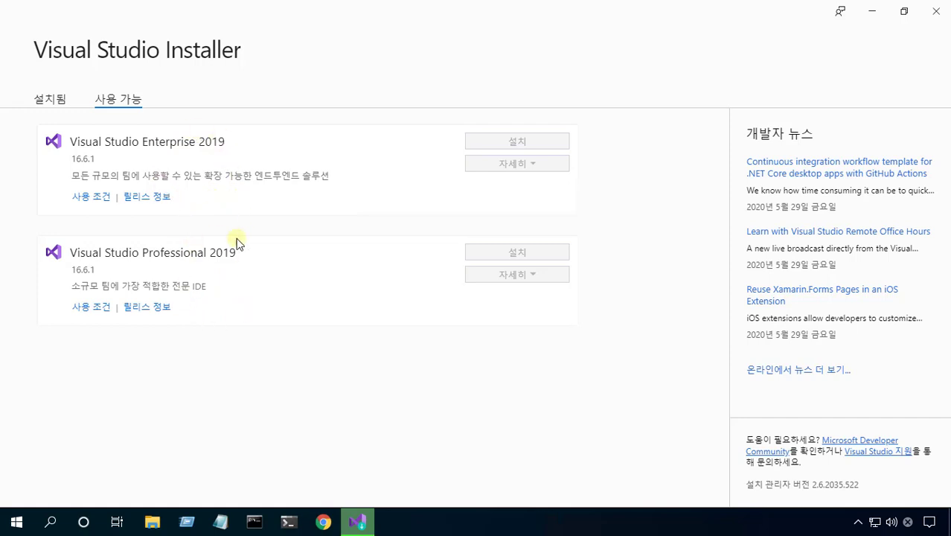
pyautogui.click(55, 102)
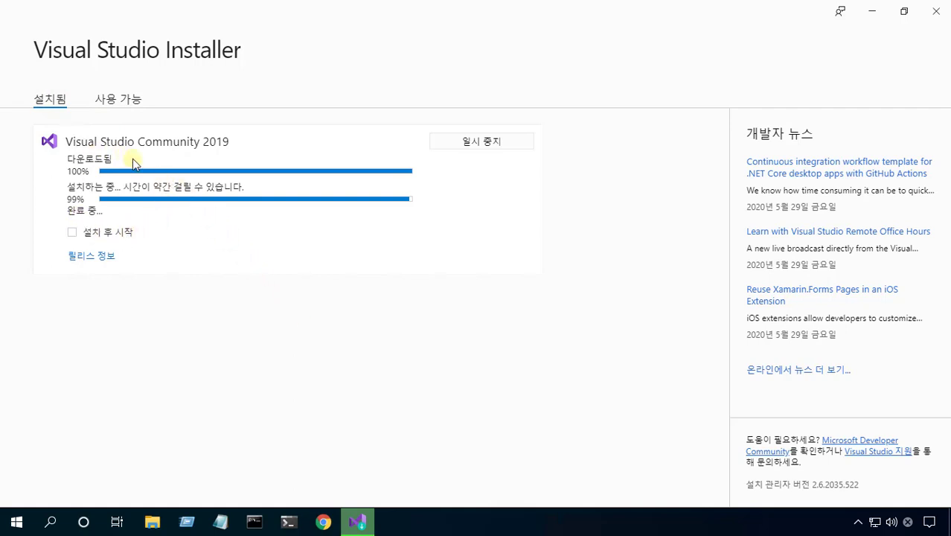
pyautogui.click(121, 105)
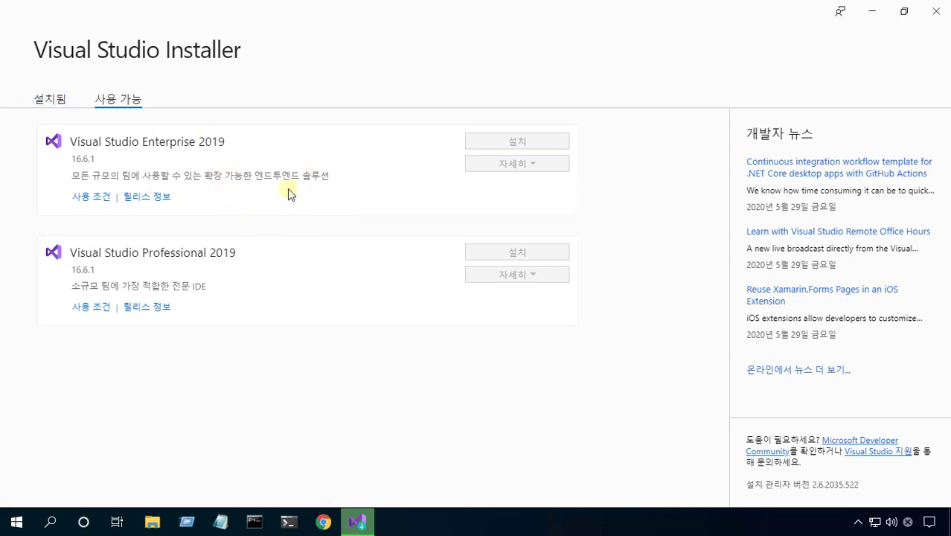
pyautogui.click(50, 98)
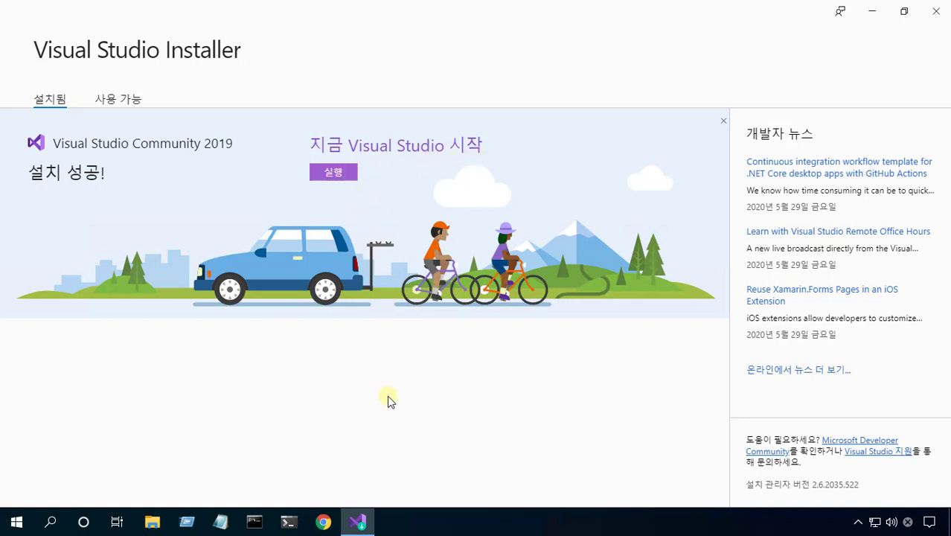
pyautogui.click(357, 521)
pyautogui.click(357, 521)
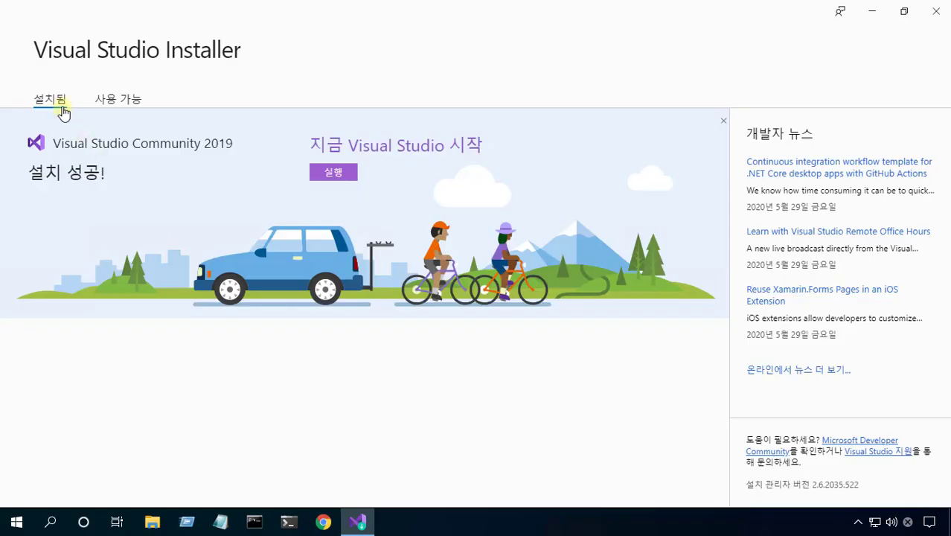
# Review the other available Visual Studio 2019 editions against the installed products and close the installer
pyautogui.click(124, 105)
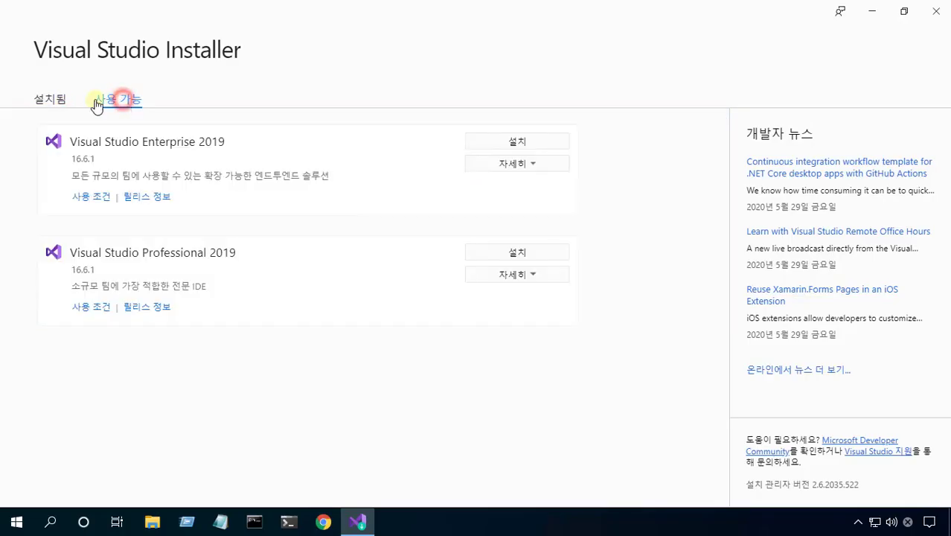
pyautogui.click(61, 102)
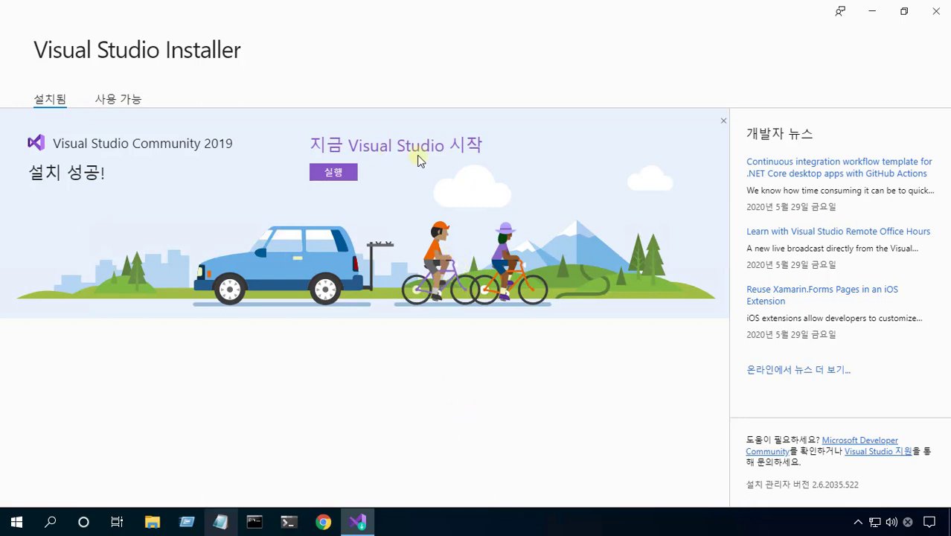
pyautogui.click(119, 100)
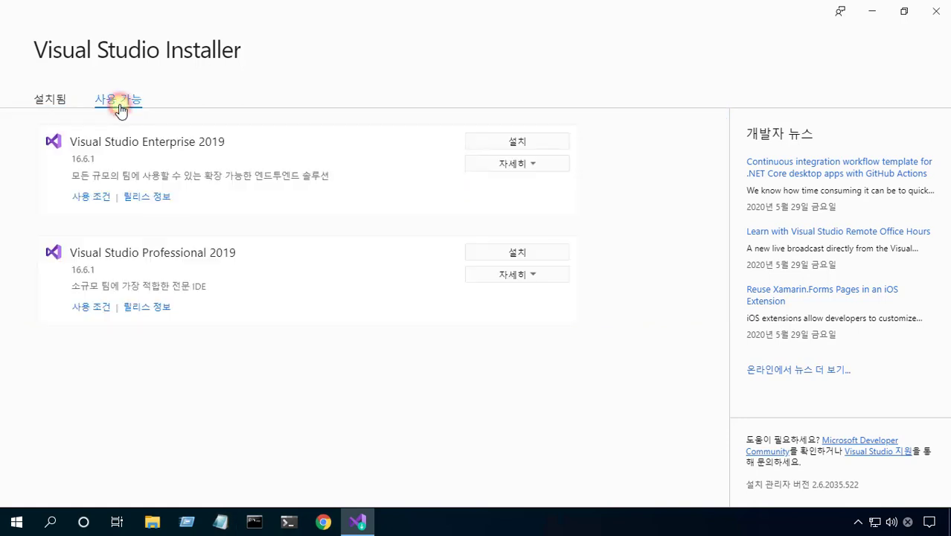
pyautogui.click(54, 104)
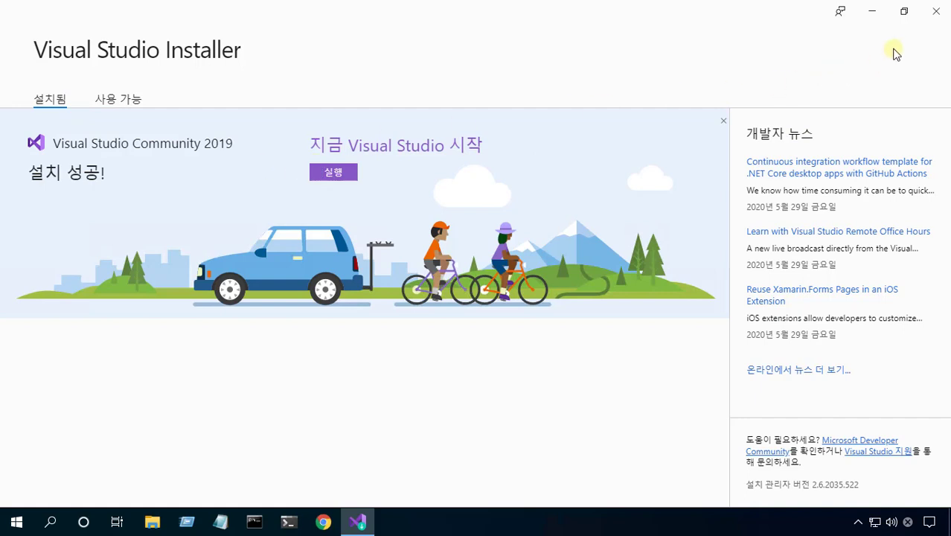
pyautogui.click(934, 12)
pyautogui.click(634, 236)
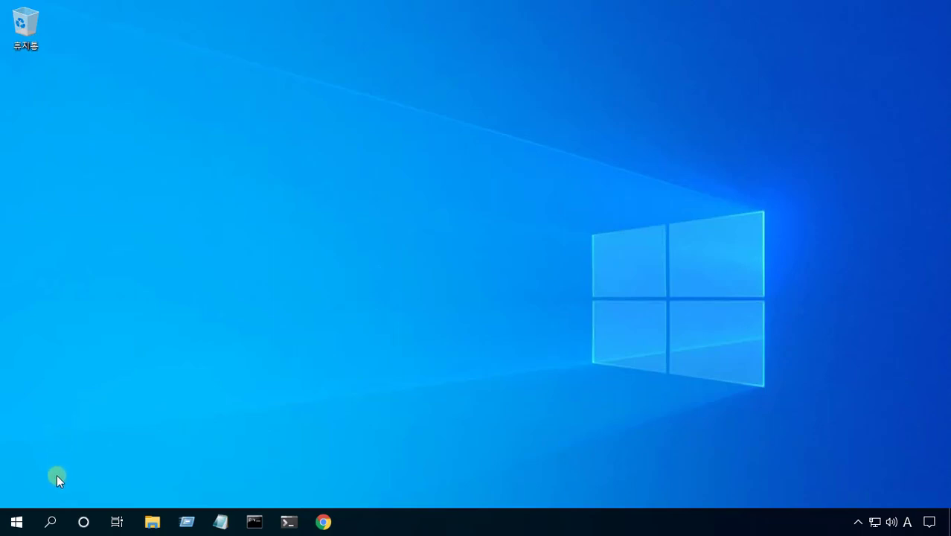
# Find Visual Studio Installer through Windows search, launch it with permission to make changes, and maximize its window
pyautogui.click(50, 521)
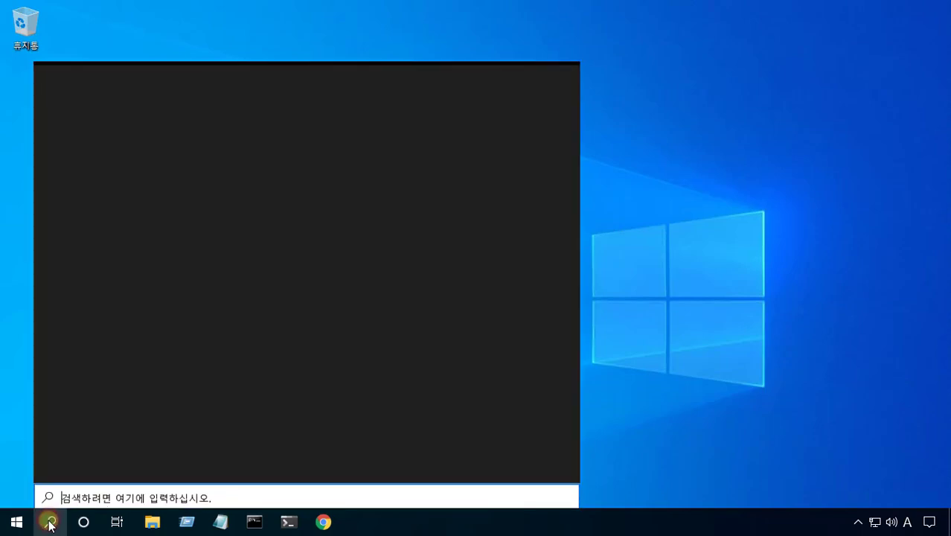
pyautogui.write('Visual ')
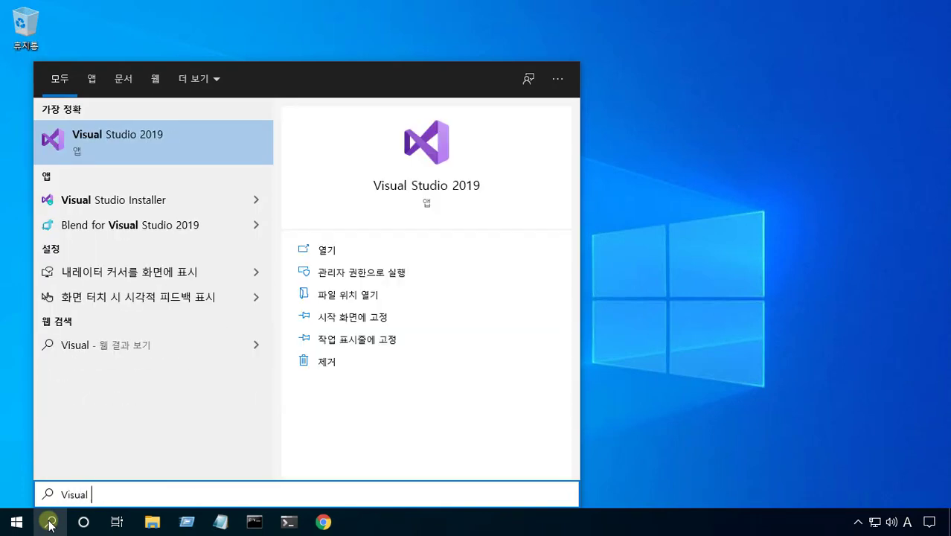
pyautogui.write('Studio ')
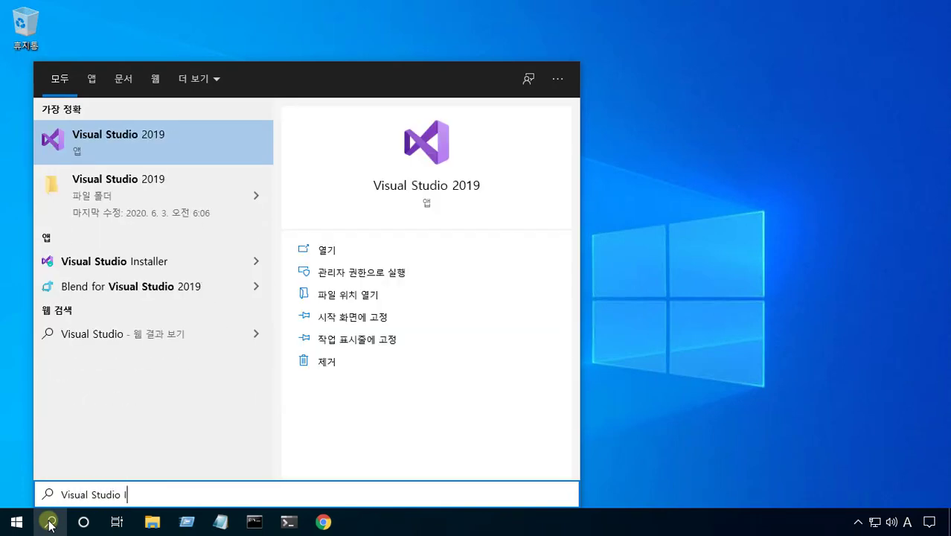
pyautogui.write('In')
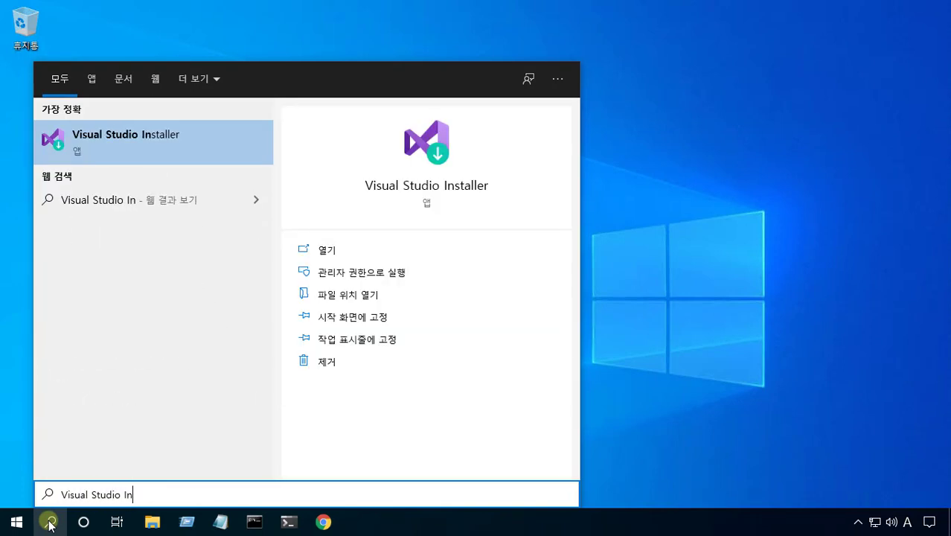
pyautogui.click(171, 146)
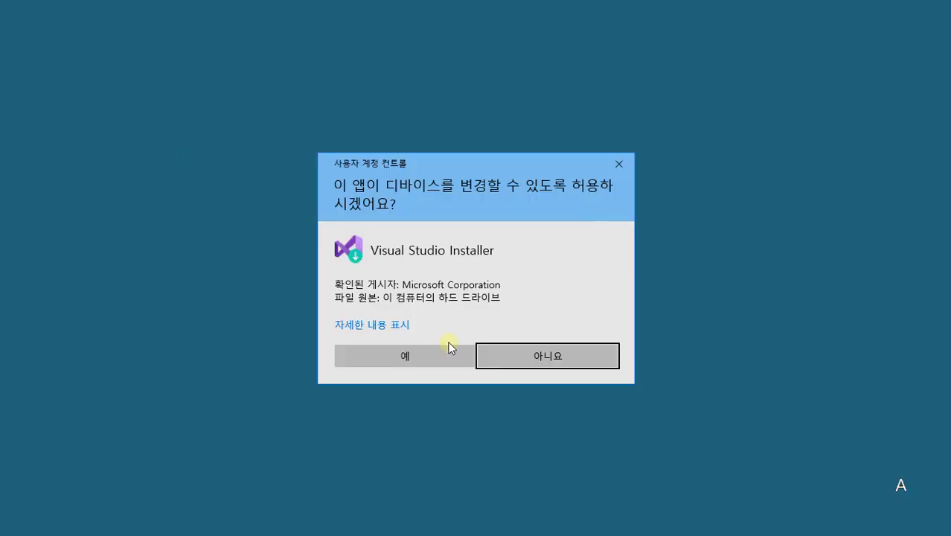
pyautogui.click(454, 357)
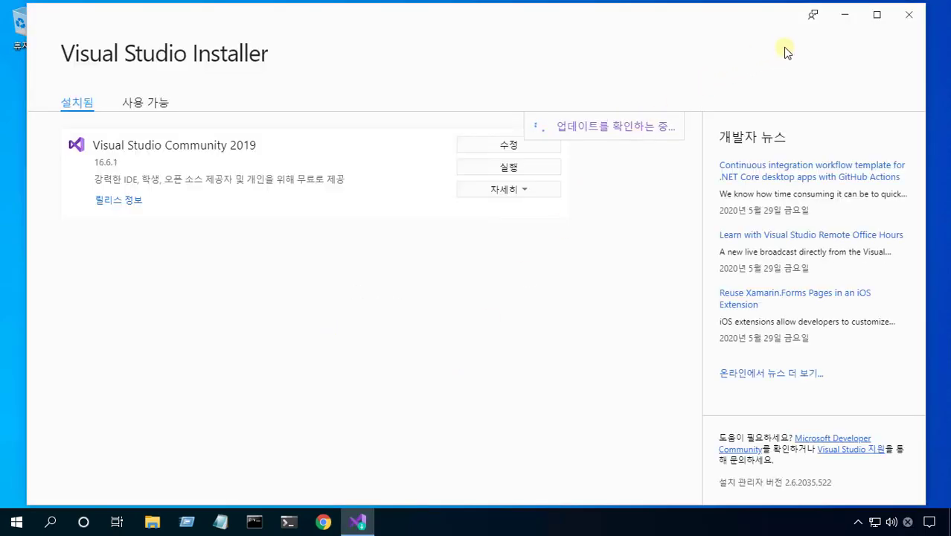
pyautogui.click(873, 21)
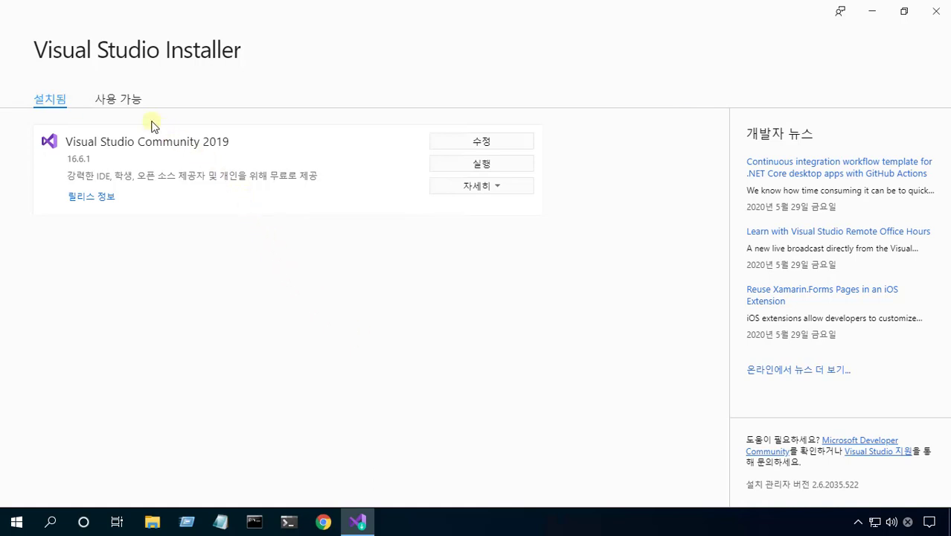
# Check the available Enterprise and Professional editions, return to the installed products and close the reopened installer
pyautogui.click(118, 102)
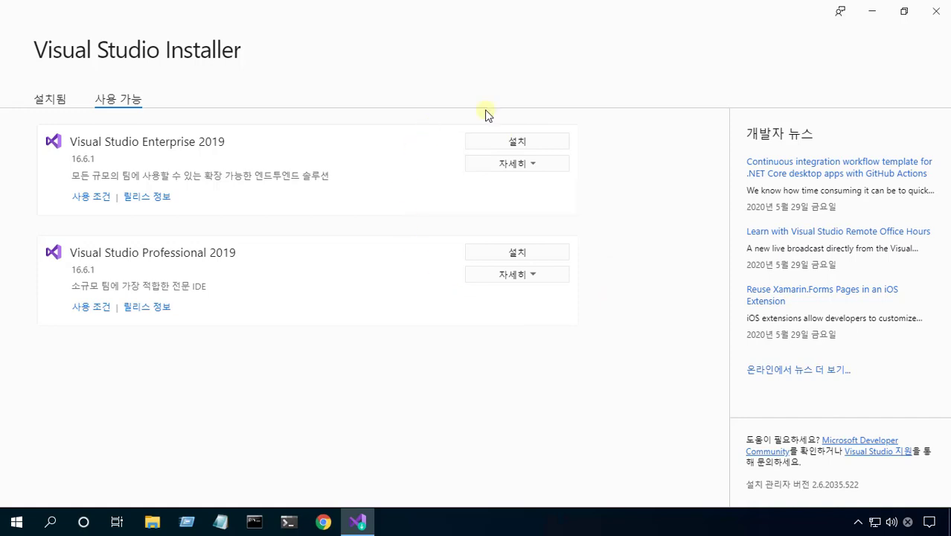
pyautogui.click(51, 110)
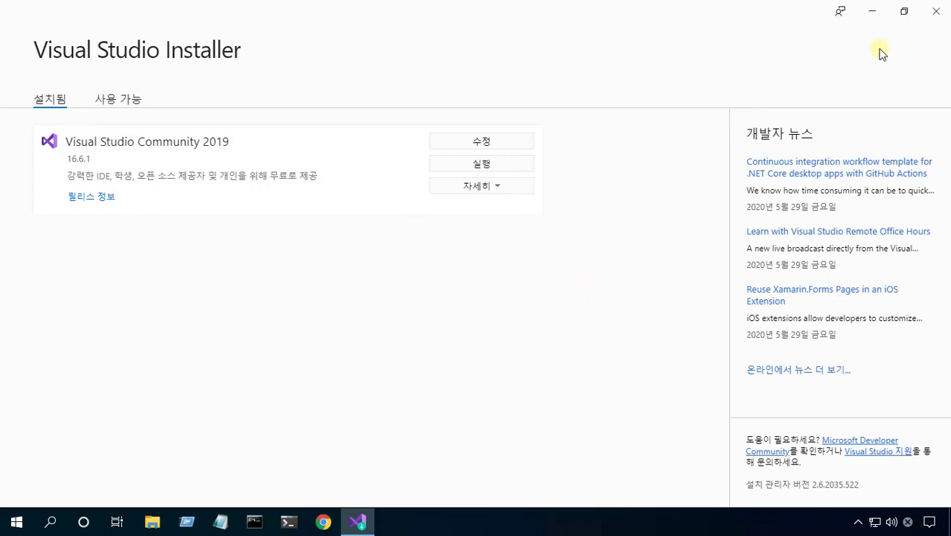
pyautogui.click(936, 11)
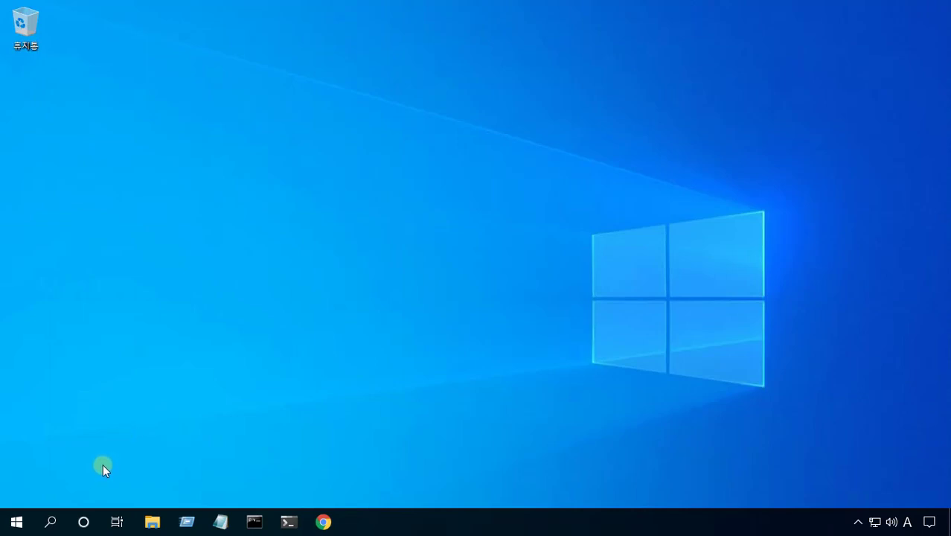
# Pin the Visual Studio 2019 app to the Windows taskbar
pyautogui.click(52, 521)
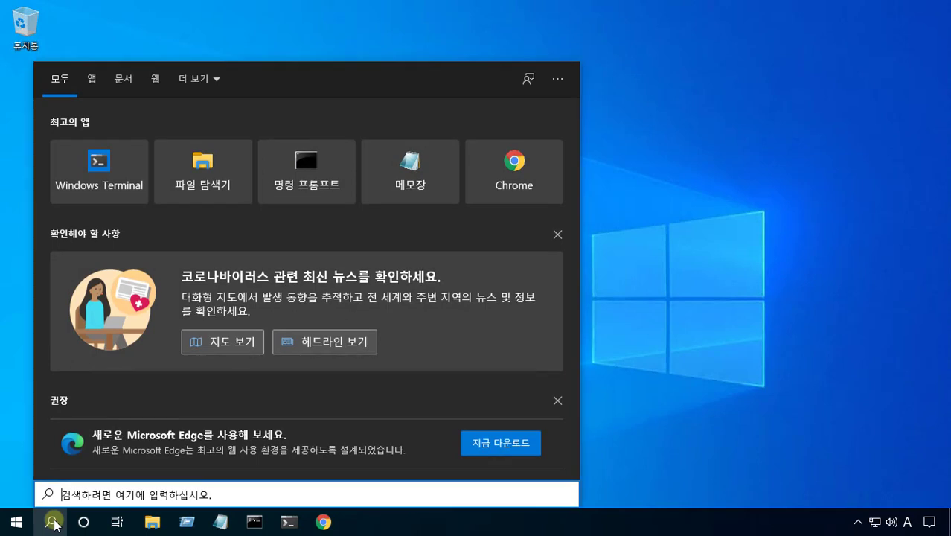
pyautogui.click(16, 523)
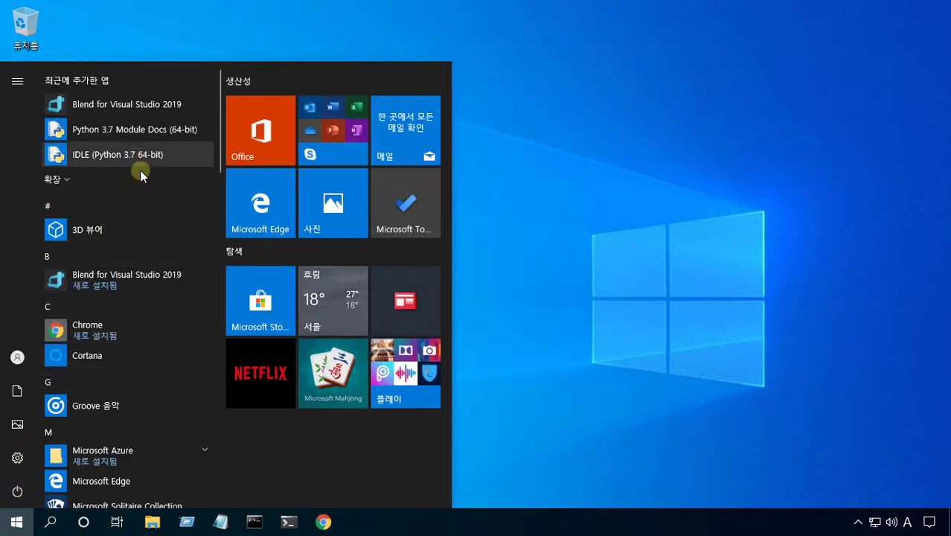
pyautogui.scroll(-5, 158, 348)
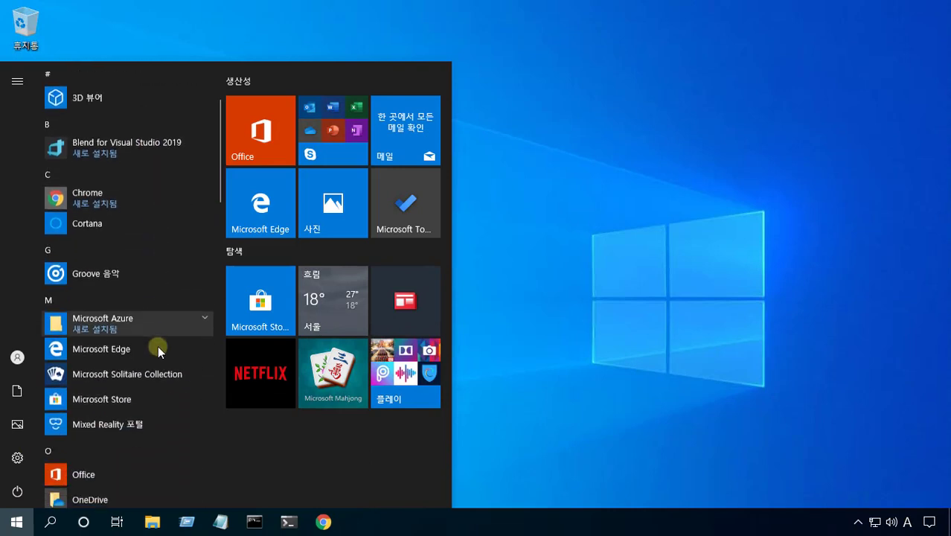
pyautogui.scroll(-3, 159, 353)
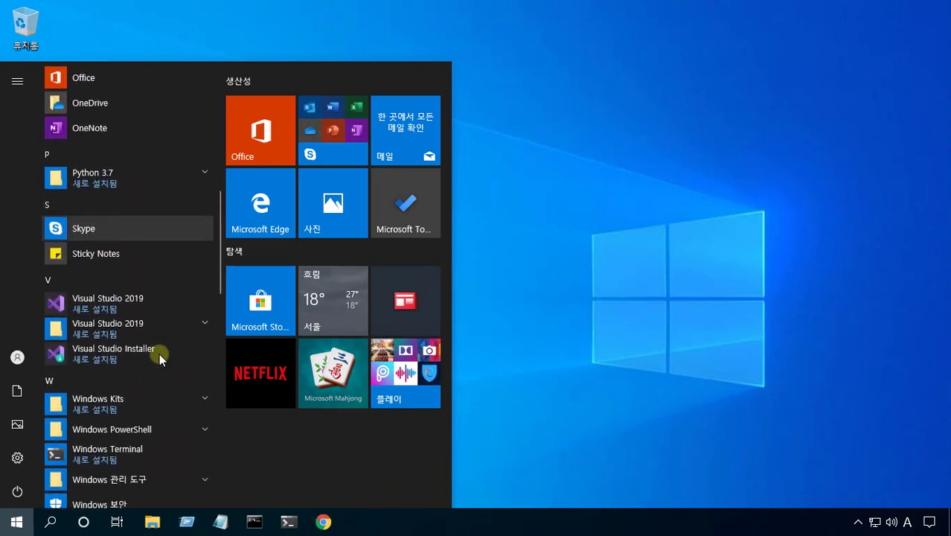
pyautogui.rightClick(138, 296)
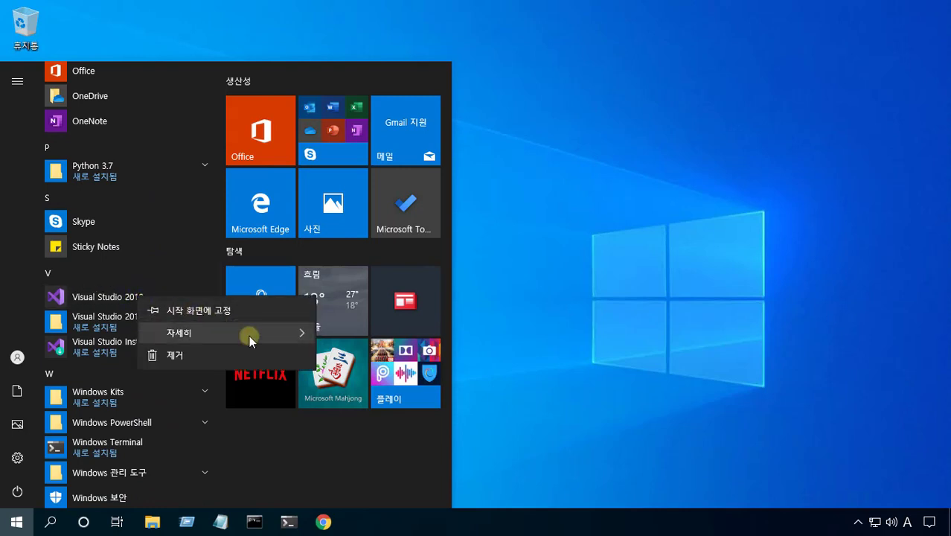
pyautogui.moveTo(249, 335)
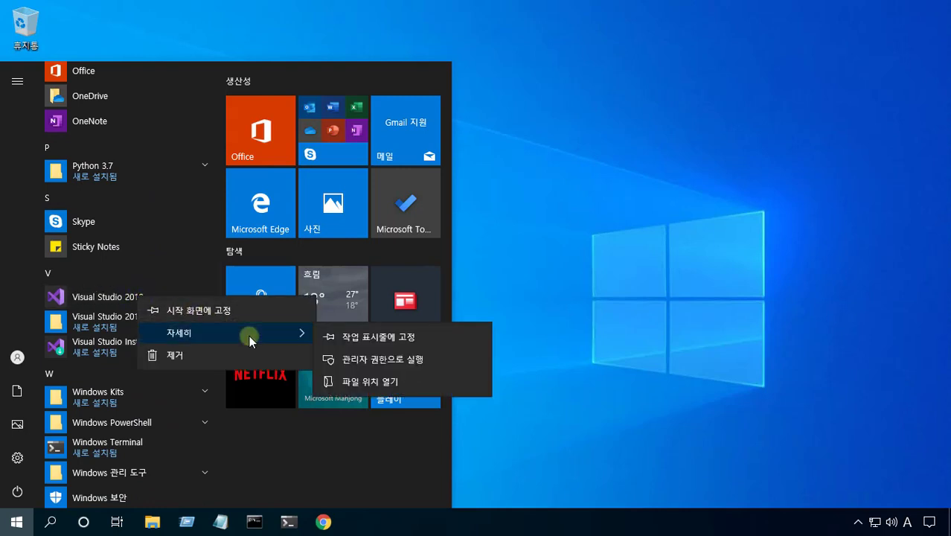
pyautogui.click(456, 338)
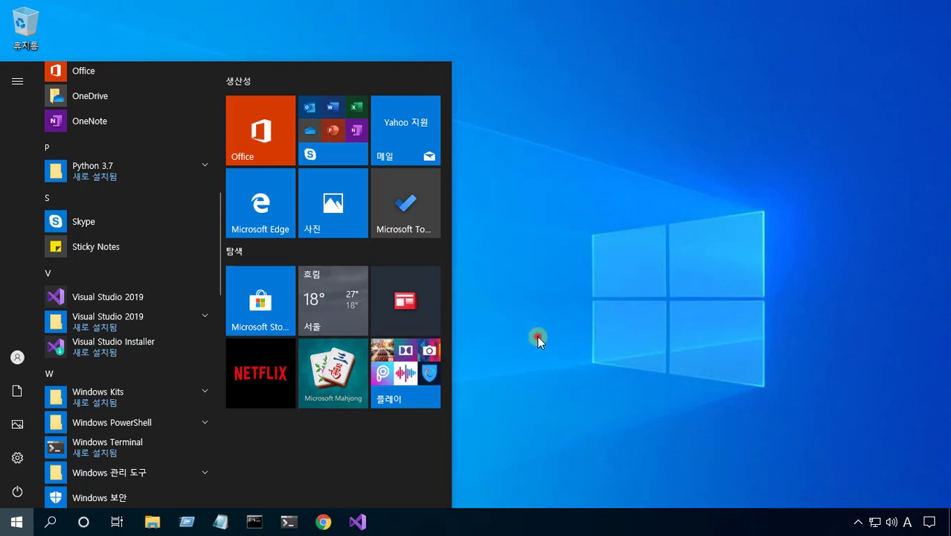
pyautogui.click(539, 340)
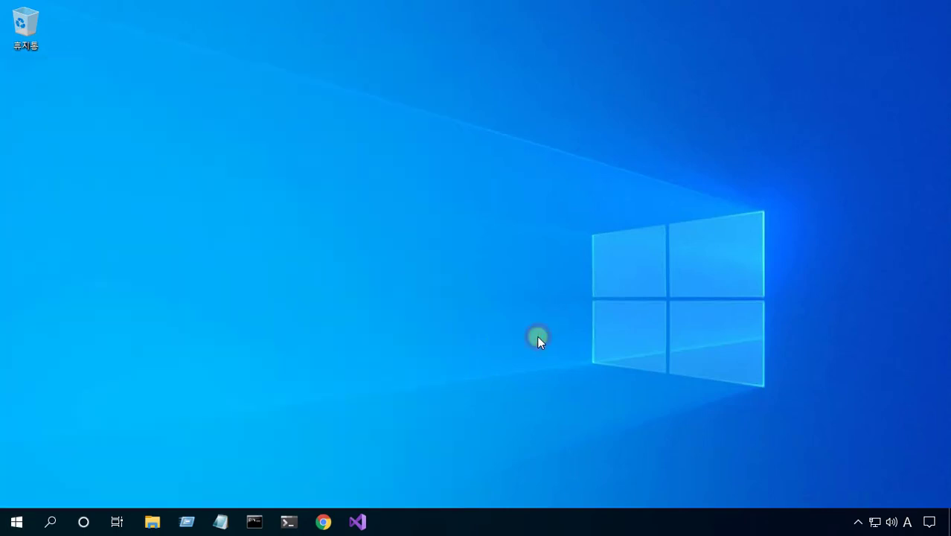
# Launch Visual Studio 2019, turn off authentication across all Azure Active Directories at sign-in, and postpone signing in
pyautogui.click(371, 523)
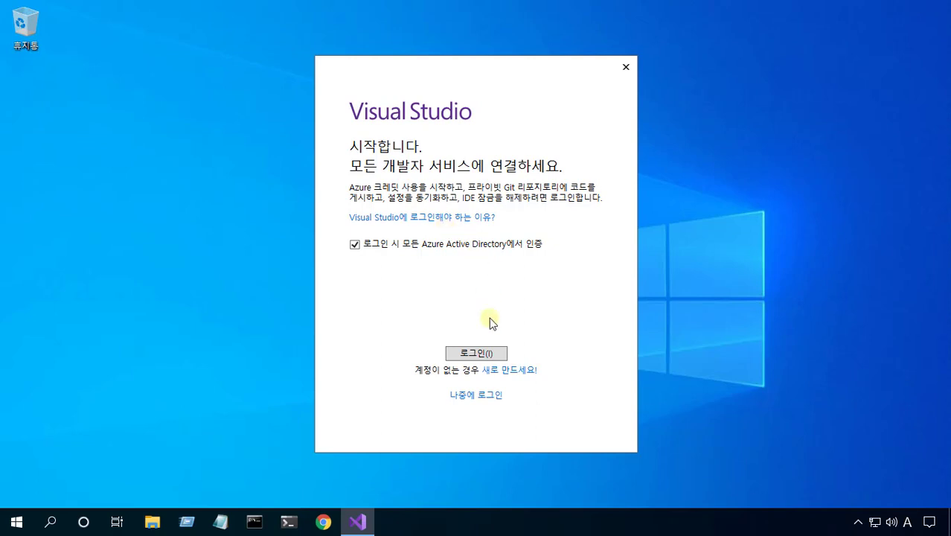
pyautogui.click(489, 472)
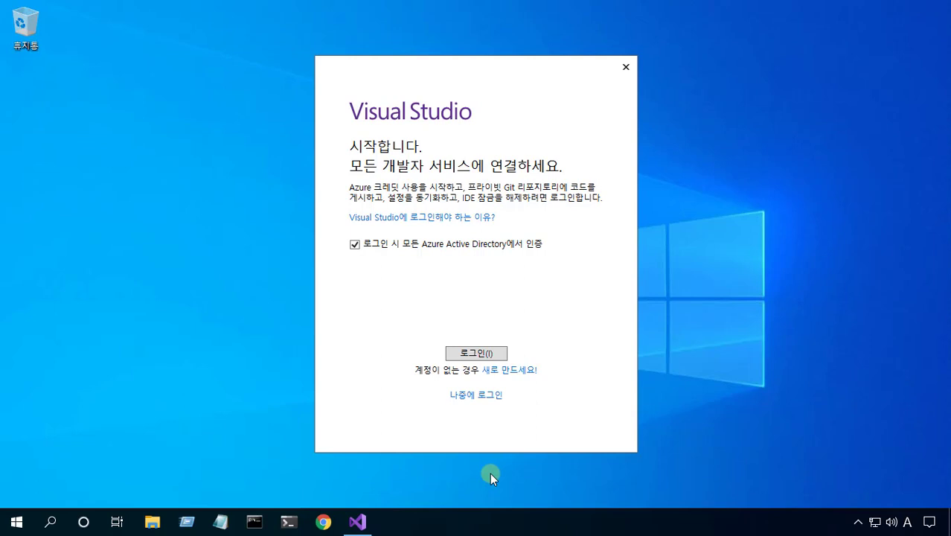
pyautogui.click(354, 246)
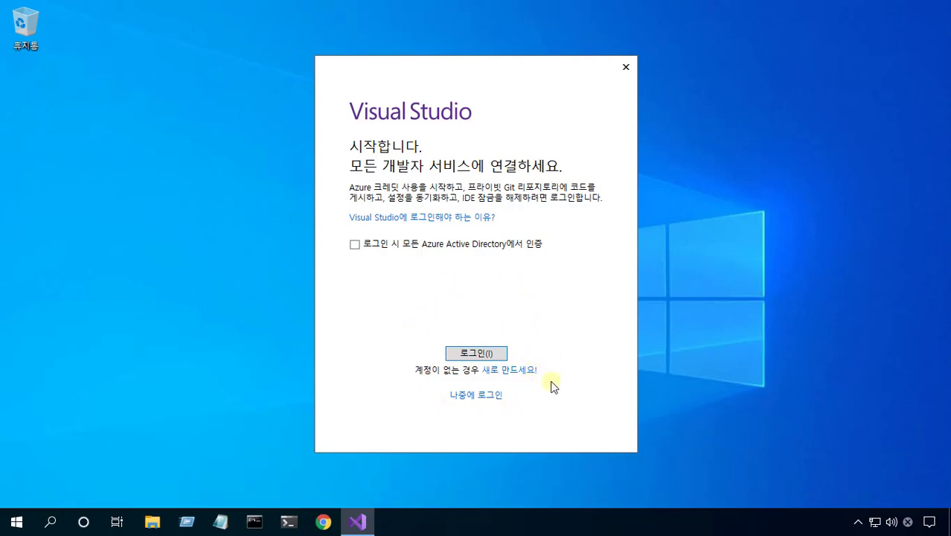
pyautogui.click(477, 398)
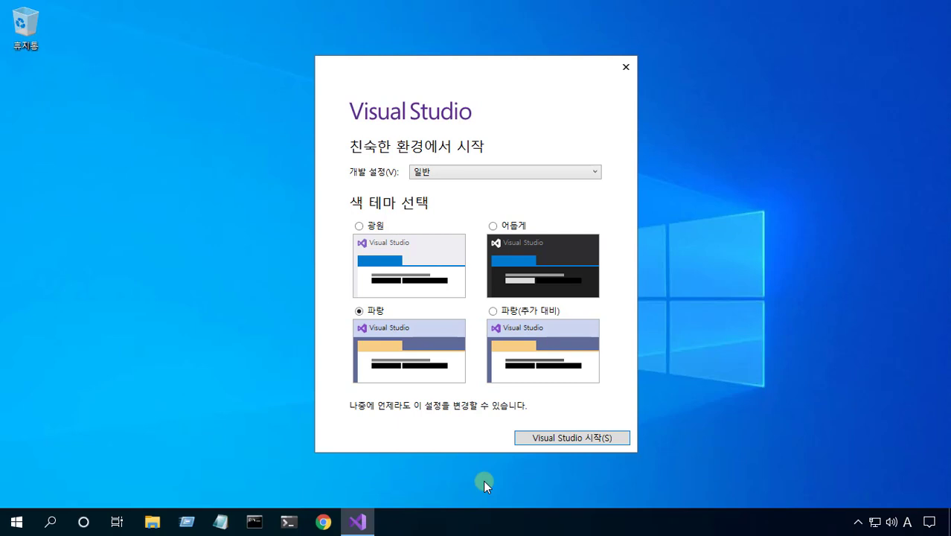
# Review the development settings and colour themes, keep General (일반) with the Blue (파랑) theme, and start Visual Studio
pyautogui.click(595, 173)
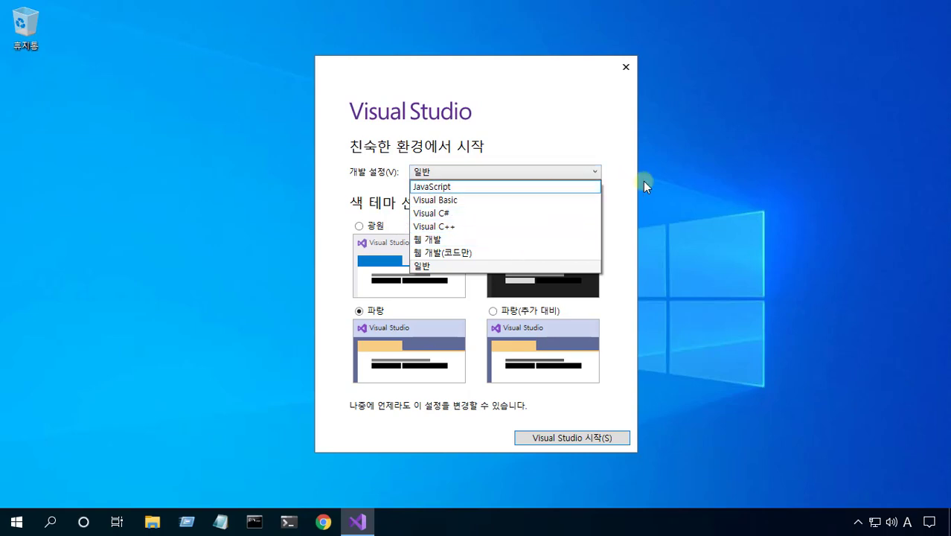
pyautogui.click(630, 210)
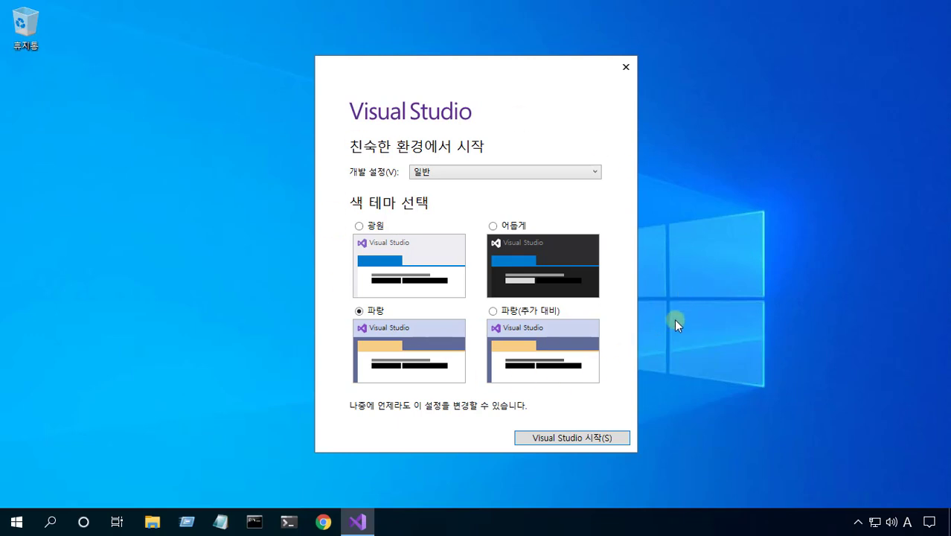
pyautogui.click(595, 173)
pyautogui.click(595, 173)
pyautogui.click(500, 230)
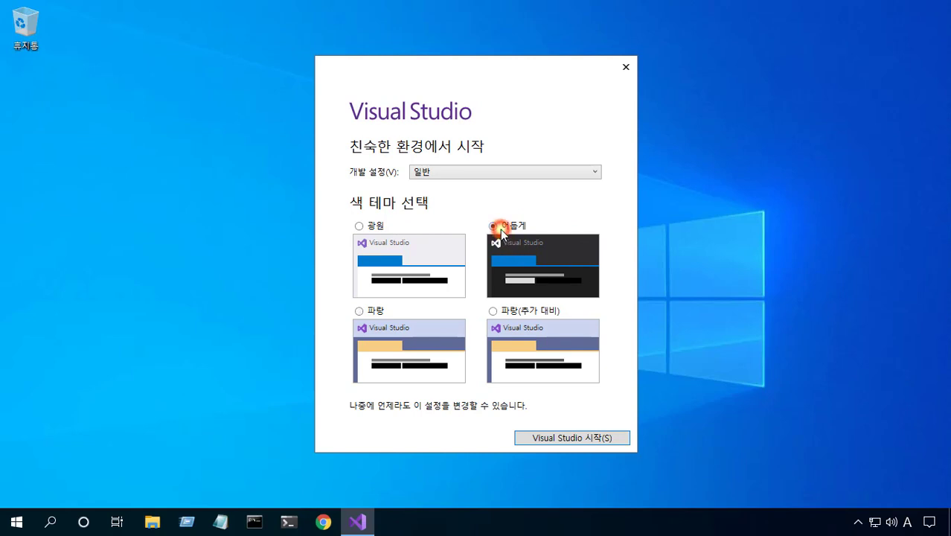
pyautogui.click(360, 310)
pyautogui.click(360, 225)
pyautogui.click(360, 311)
pyautogui.click(621, 441)
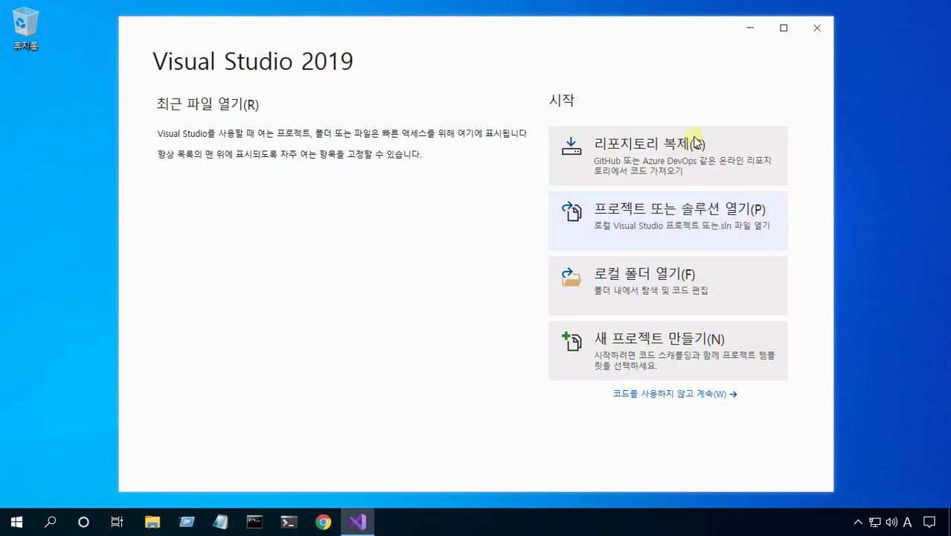
# Continue without code into the empty IDE and close Solution Explorer (솔루션 탐색기) and Team Explorer (팀 탐색기)
pyautogui.click(633, 503)
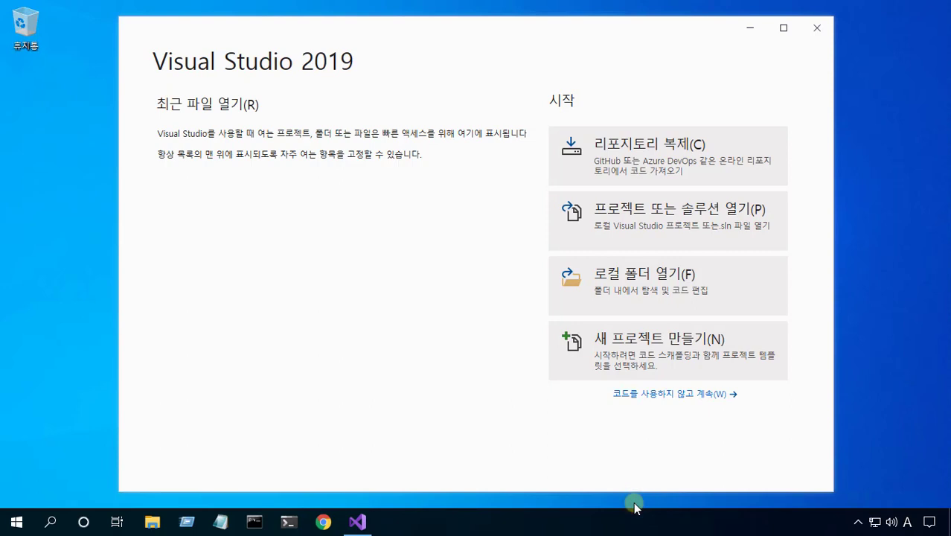
pyautogui.click(675, 400)
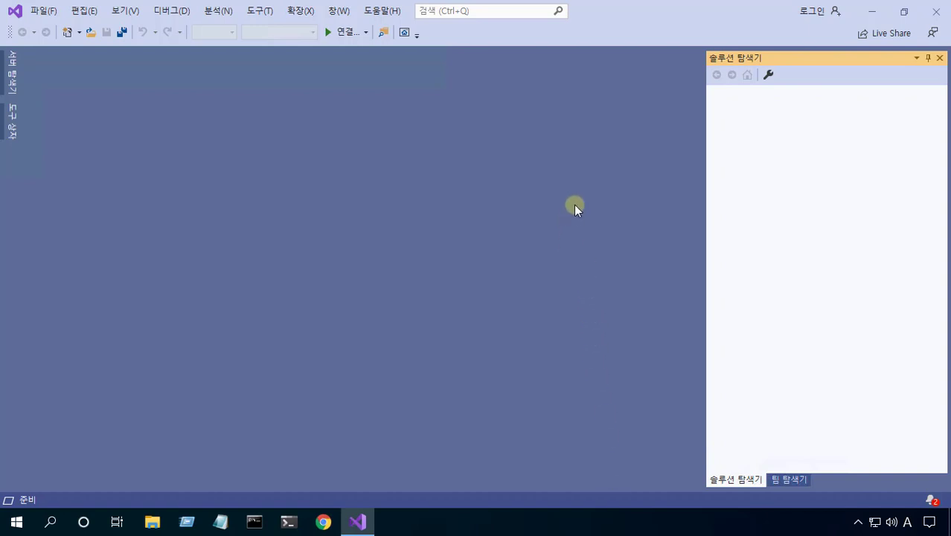
pyautogui.click(940, 58)
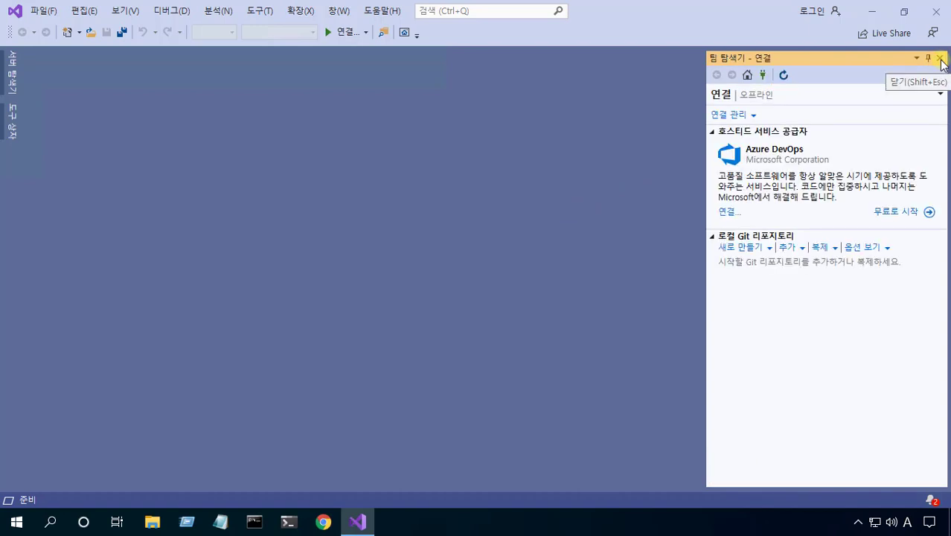
pyautogui.click(940, 58)
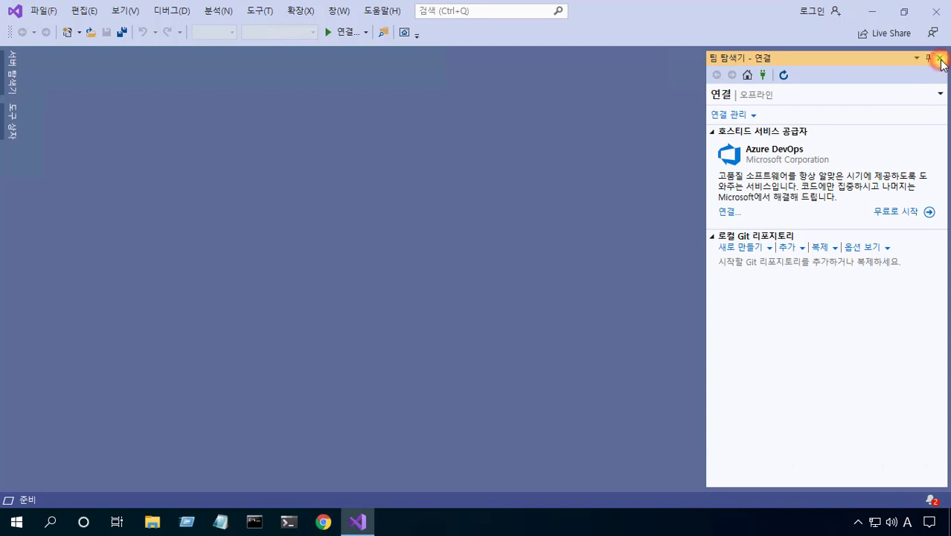
# Close the auto-hidden Server Explorer (서버 탐색기) and Toolbox (도구 상자) panes
pyautogui.click(13, 76)
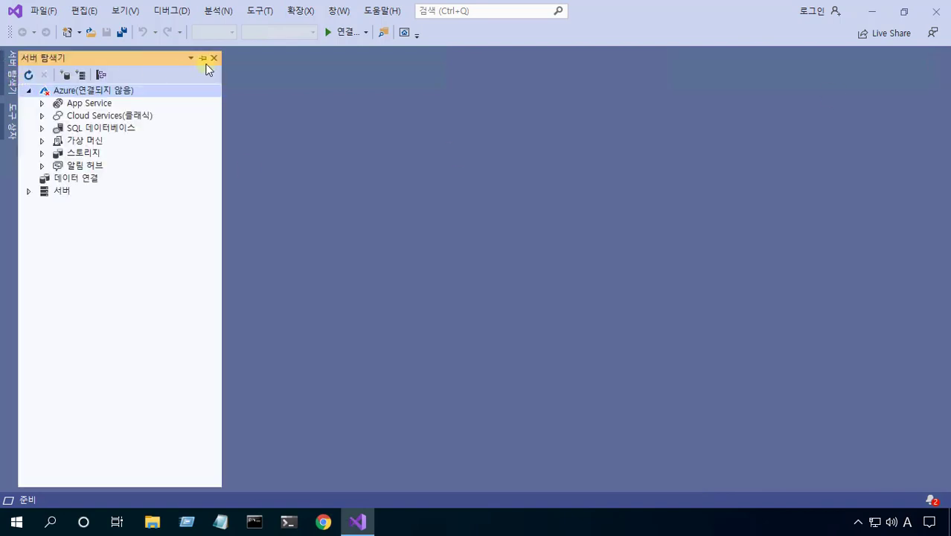
pyautogui.click(215, 58)
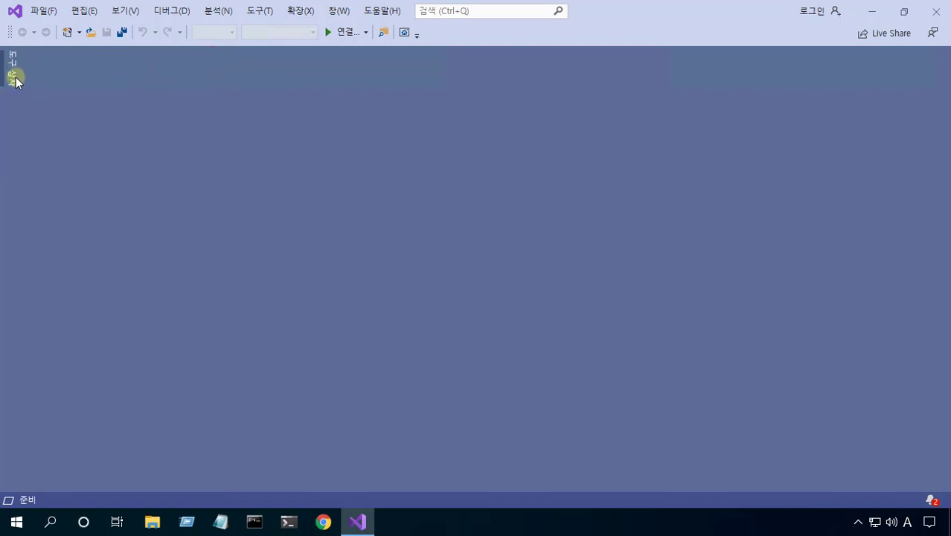
pyautogui.click(13, 77)
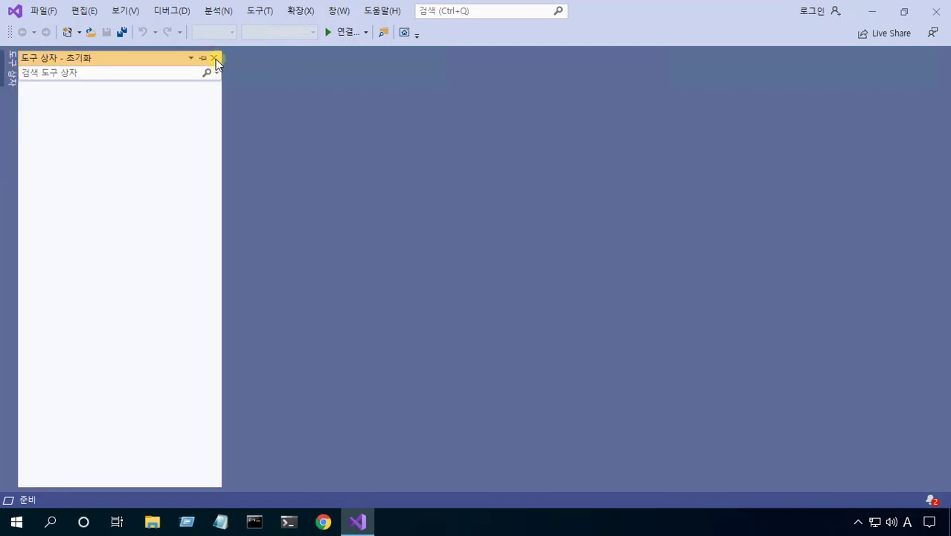
pyautogui.click(215, 58)
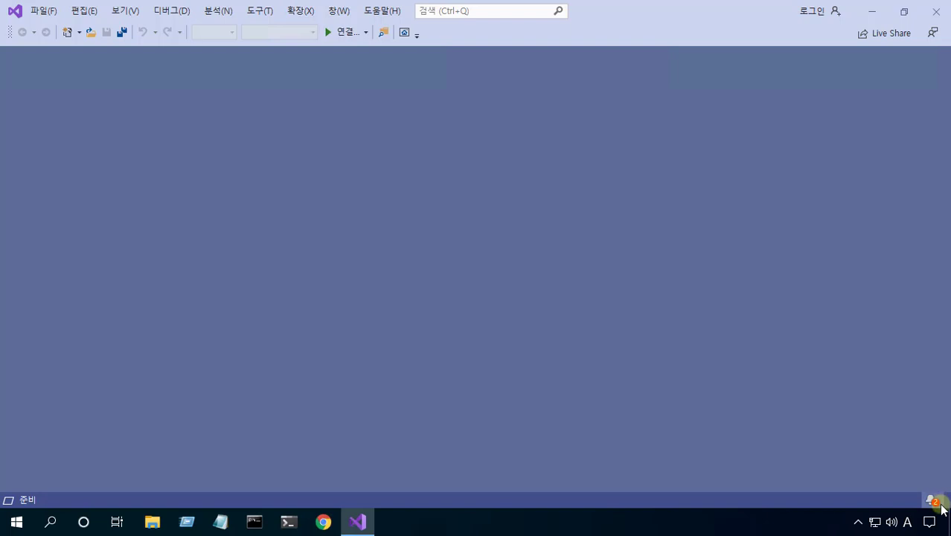
# Schedule the Live Share extension update from its notification and close Manage Extensions (확장 관리)
pyautogui.click(931, 500)
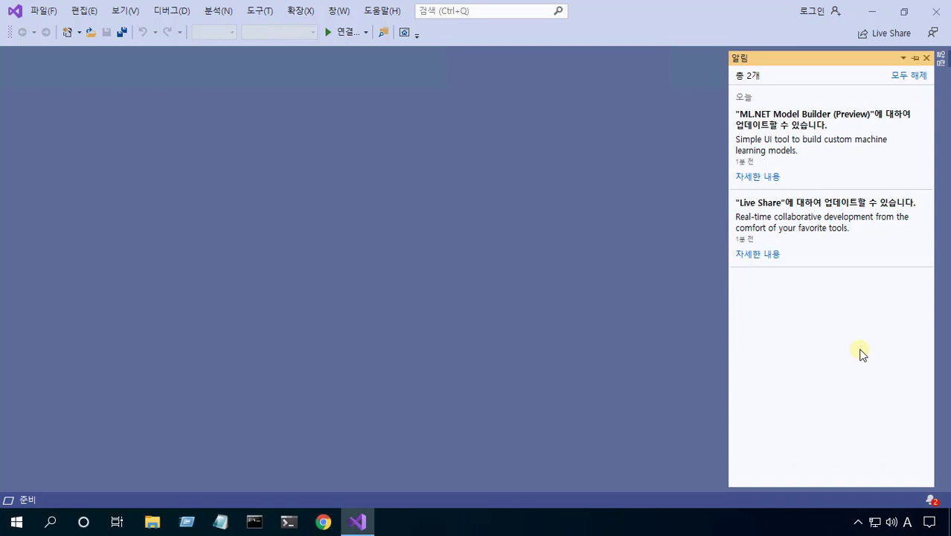
pyautogui.click(766, 256)
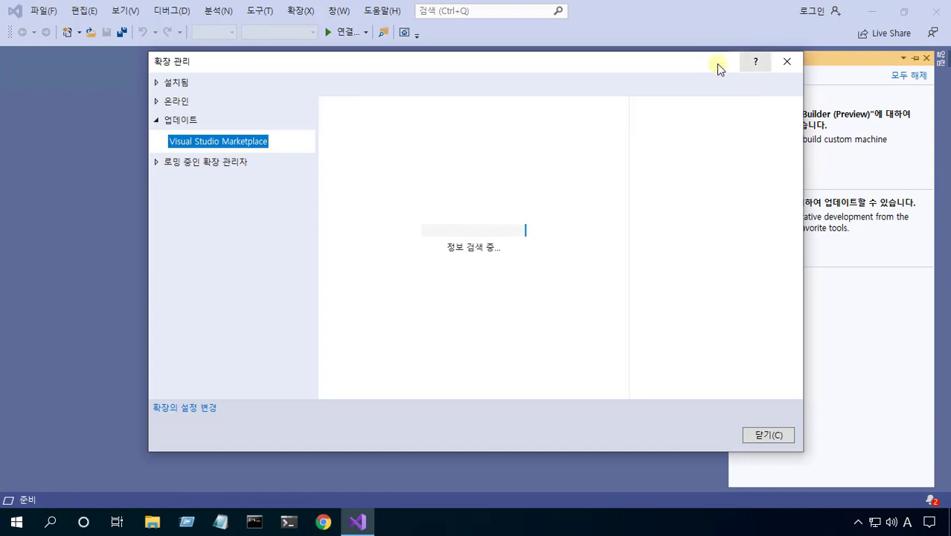
pyautogui.moveTo(705, 71); pyautogui.dragTo(579, 95)
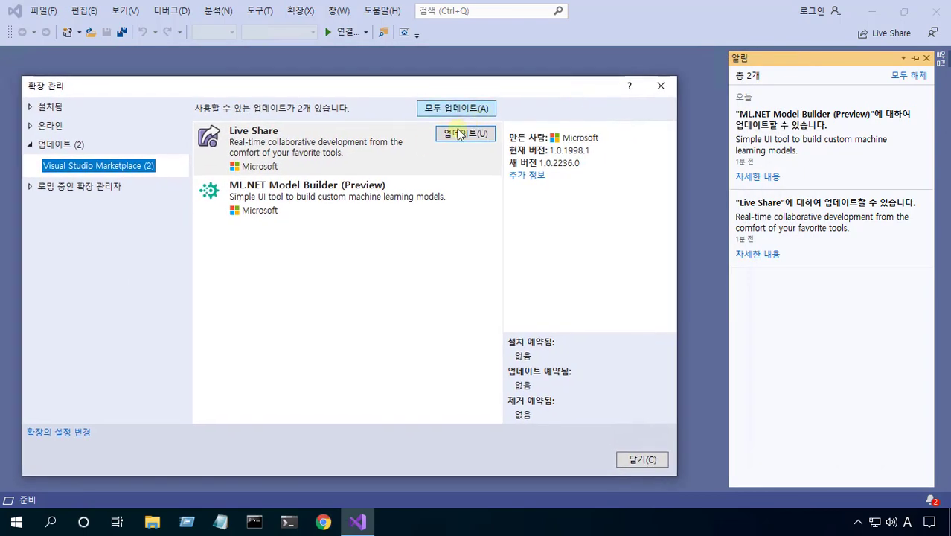
pyautogui.click(384, 161)
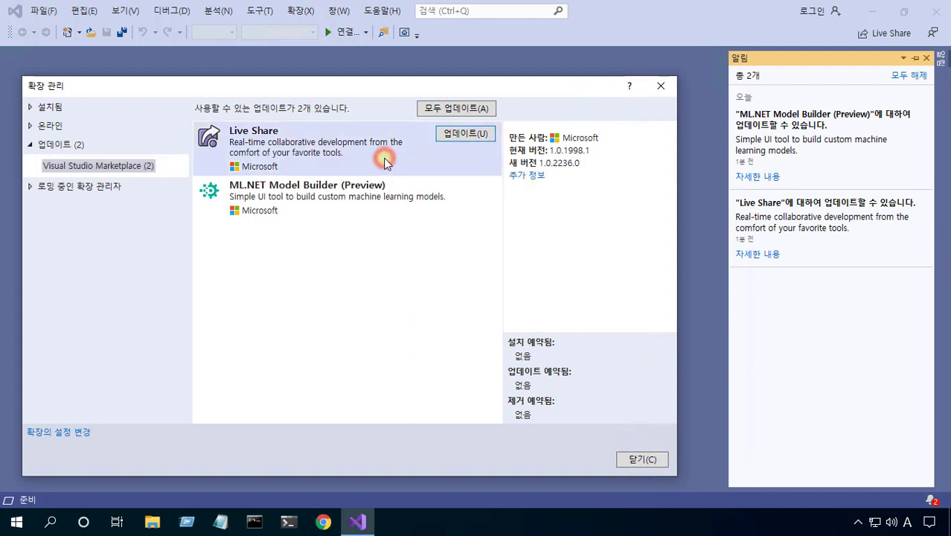
pyautogui.click(482, 136)
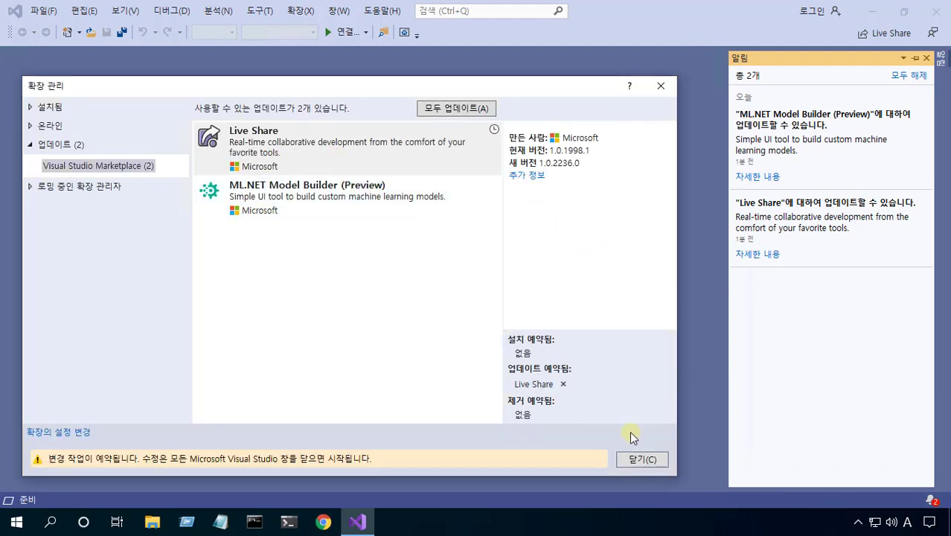
pyautogui.click(658, 462)
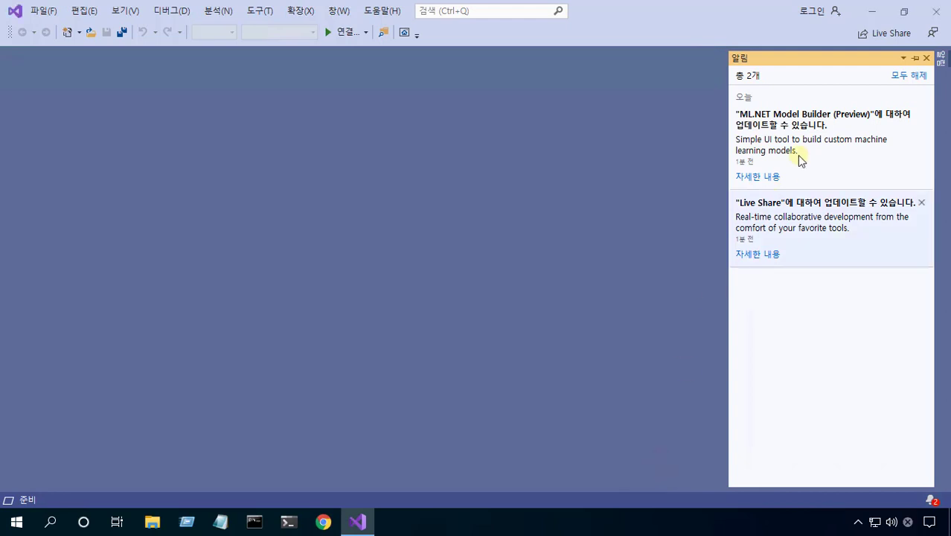
# Exit Visual Studio, allow the VSIX Installer to make changes, and apply the scheduled Live Share update
pyautogui.click(932, 11)
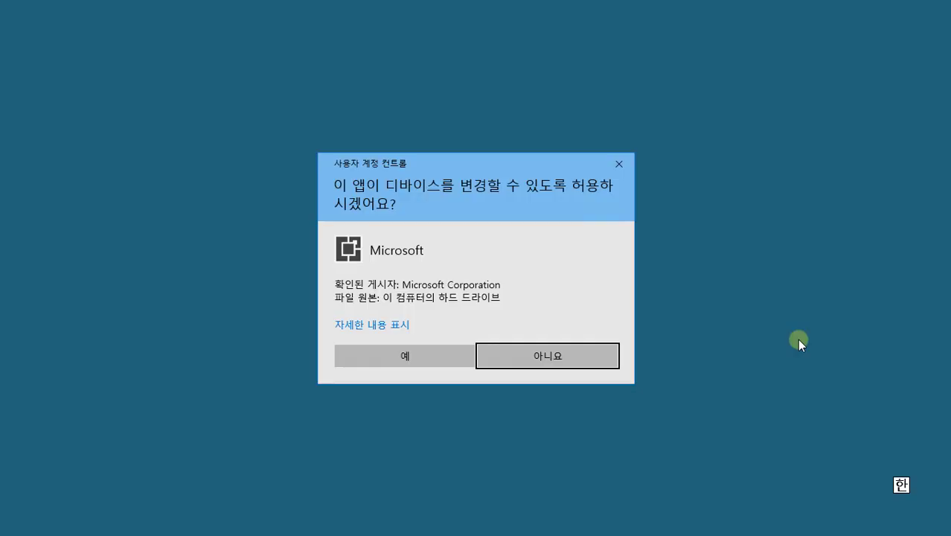
pyautogui.click(456, 358)
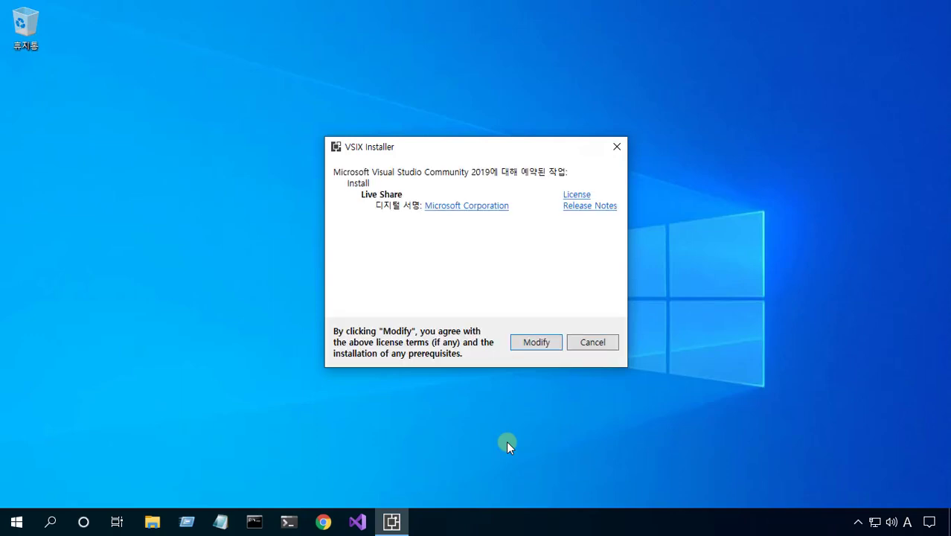
pyautogui.click(534, 343)
pyautogui.click(557, 345)
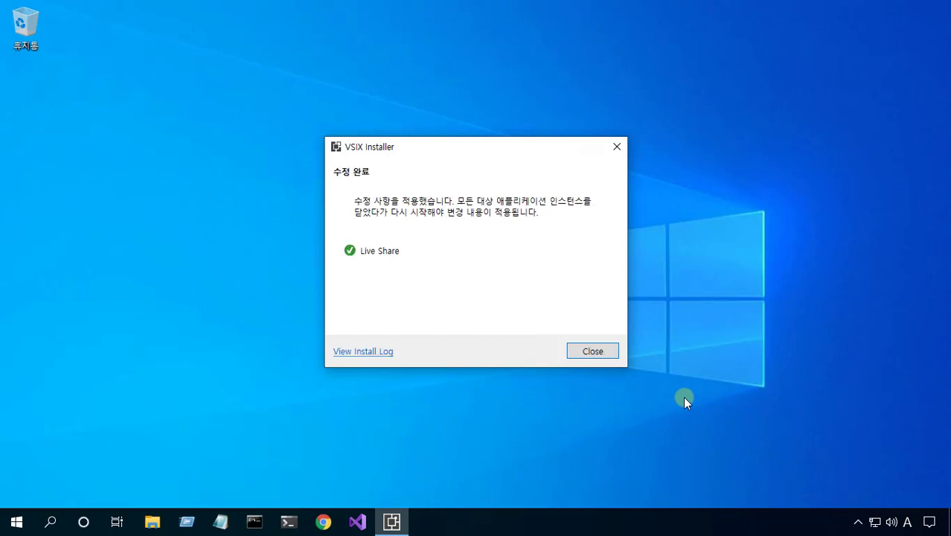
pyautogui.click(609, 352)
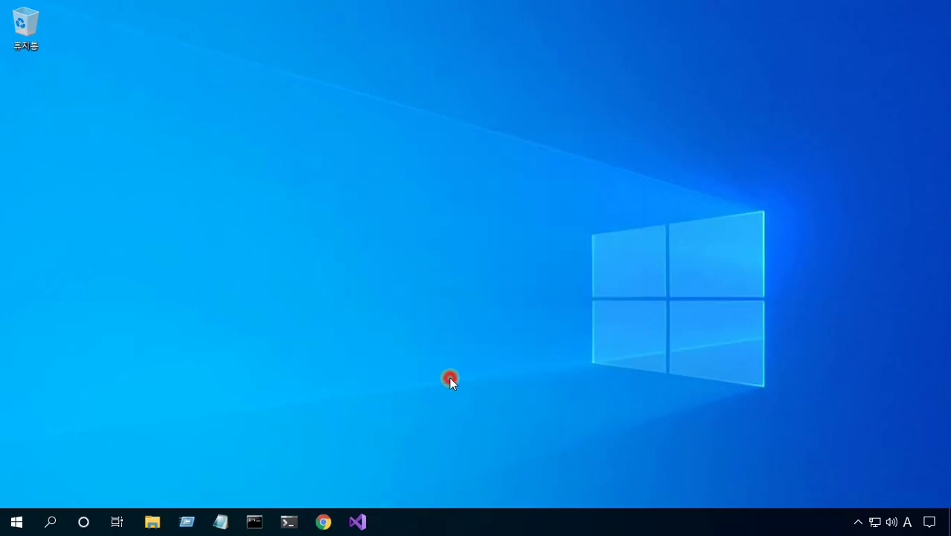
# Relaunch Visual Studio 2019 without code, then dismiss all notifications and close the Notifications (알림) pane
pyautogui.click(357, 521)
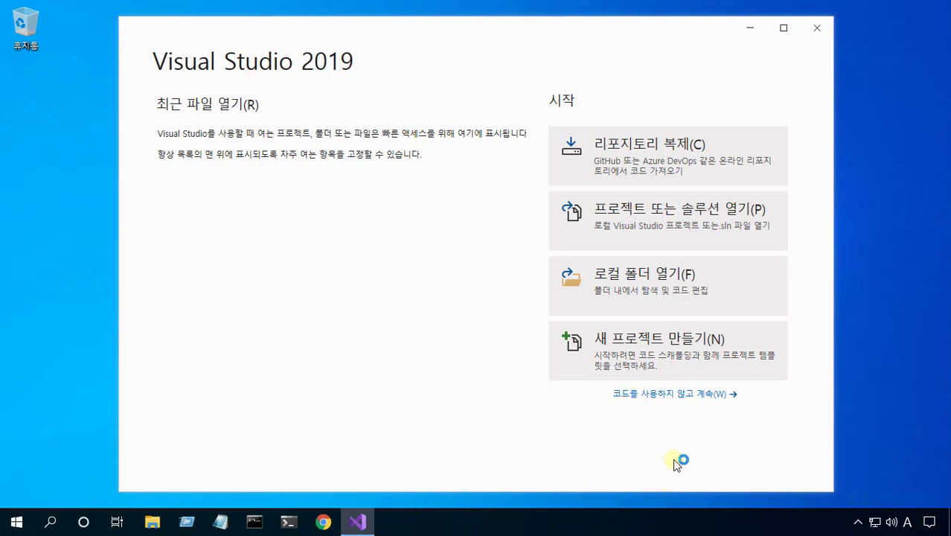
pyautogui.click(675, 396)
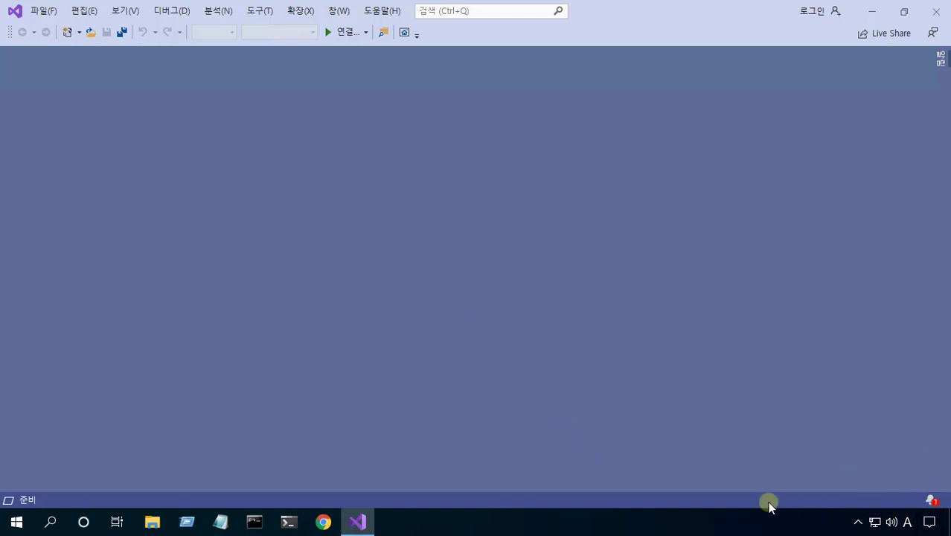
pyautogui.click(934, 501)
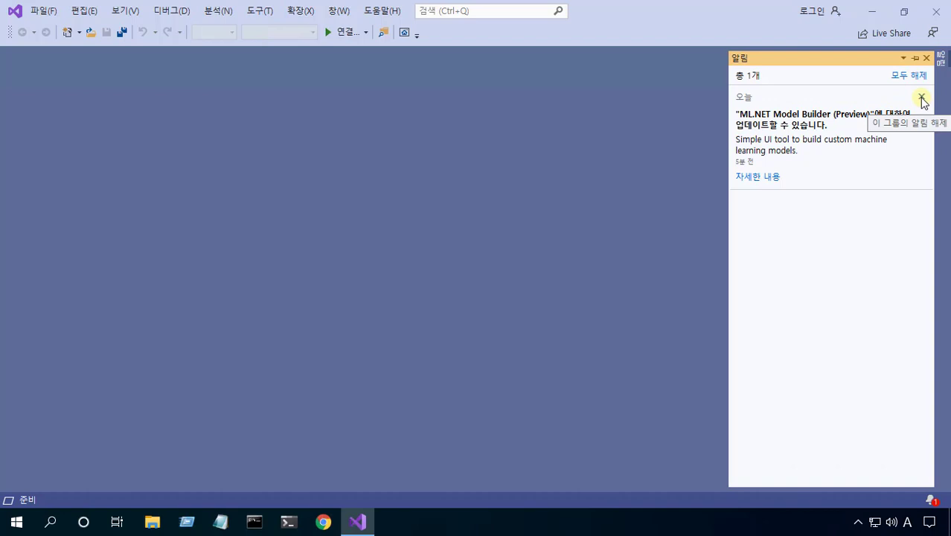
pyautogui.click(908, 78)
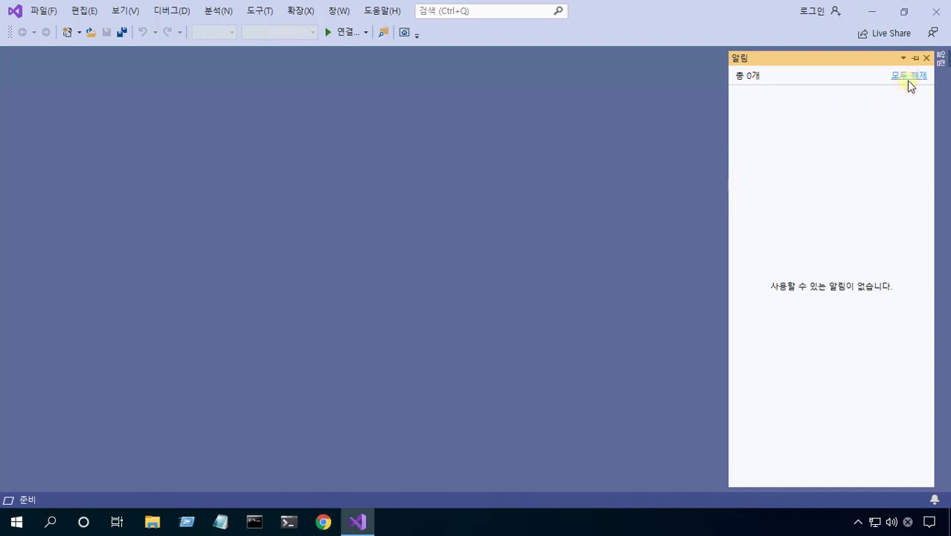
pyautogui.click(926, 58)
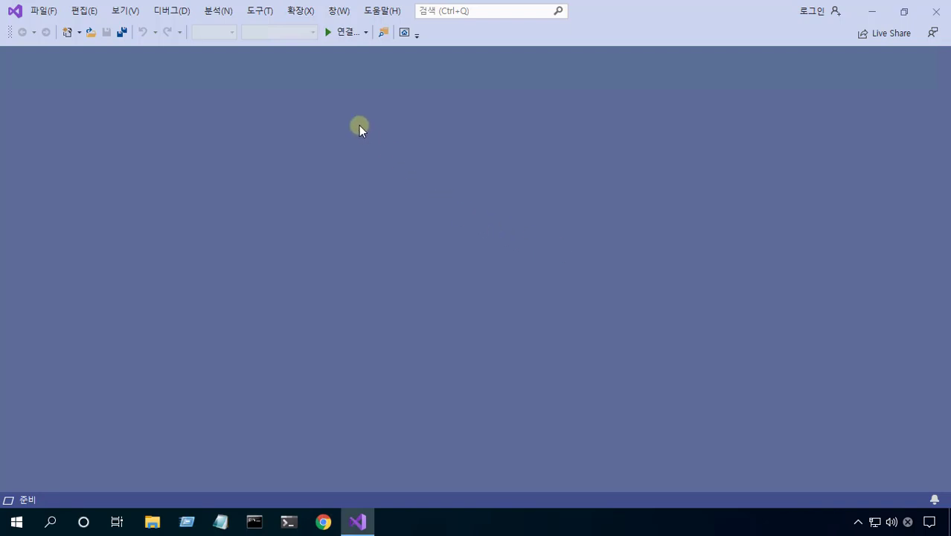
# Schedule the ML.NET Model Builder (Preview) update from the Visual Studio Marketplace updates in Manage Extensions (확장 관리)
pyautogui.click(297, 10)
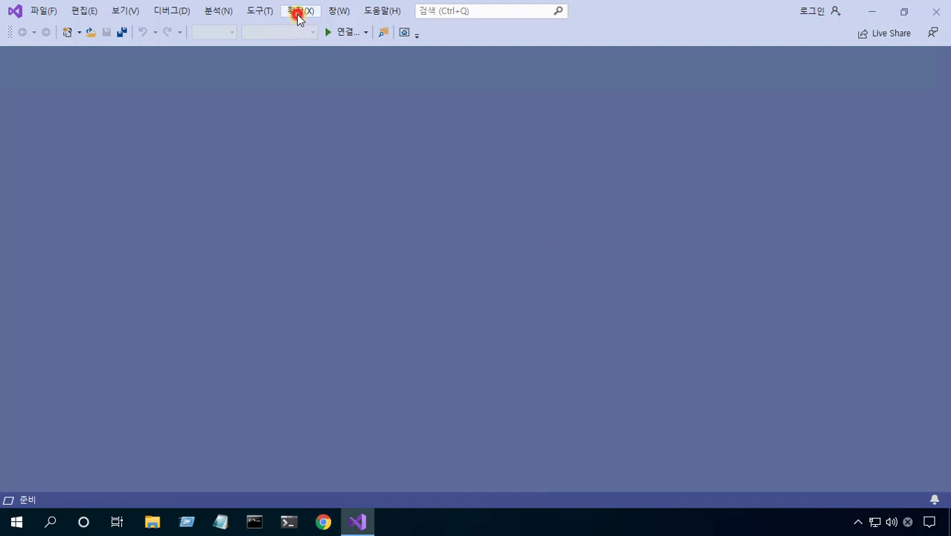
pyautogui.click(367, 26)
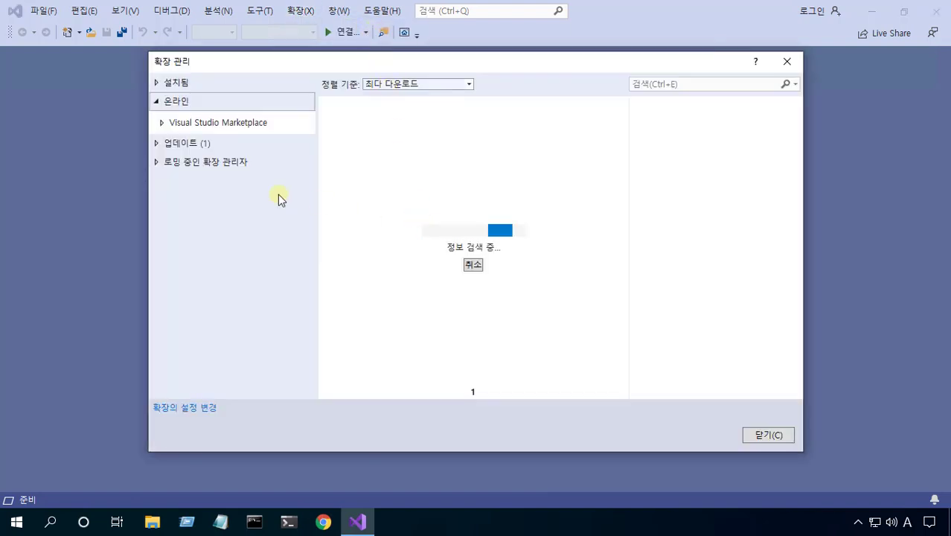
pyautogui.click(162, 145)
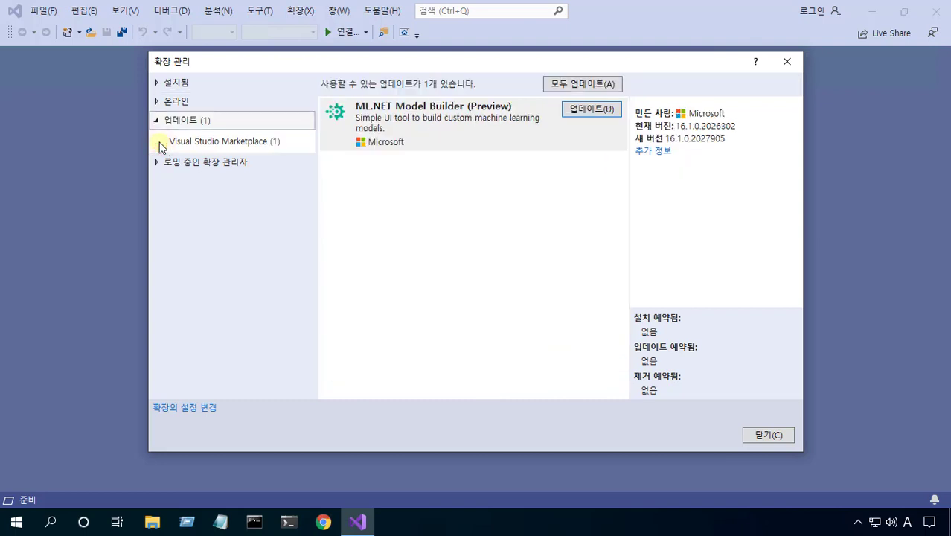
pyautogui.click(227, 143)
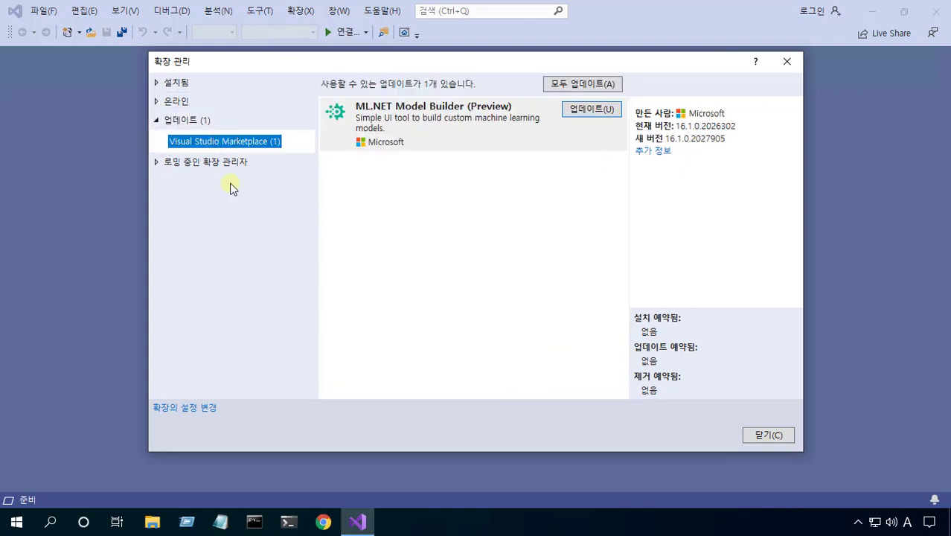
pyautogui.click(594, 112)
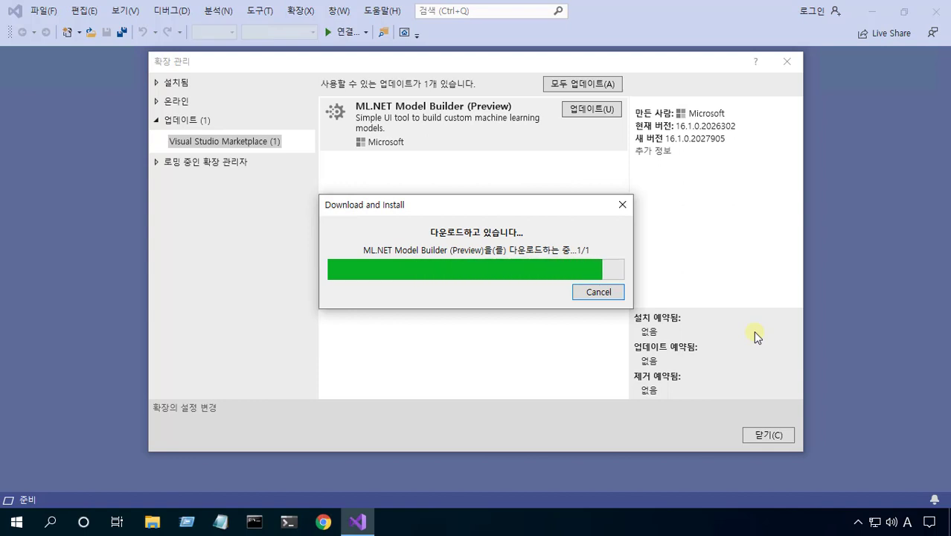
pyautogui.click(771, 435)
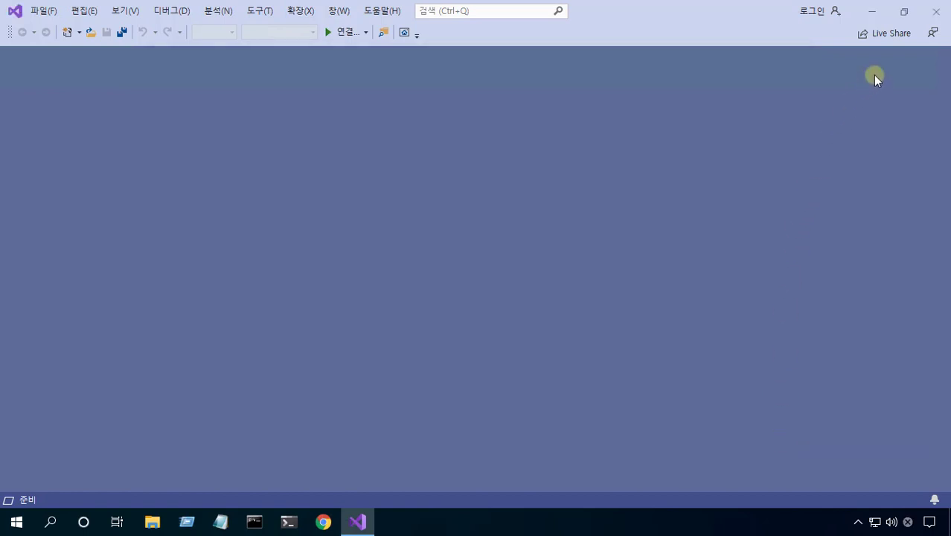
# Exit Visual Studio, allow the VSIX Installer to make changes, and apply the ML.NET Model Builder (Preview) update
pyautogui.click(932, 12)
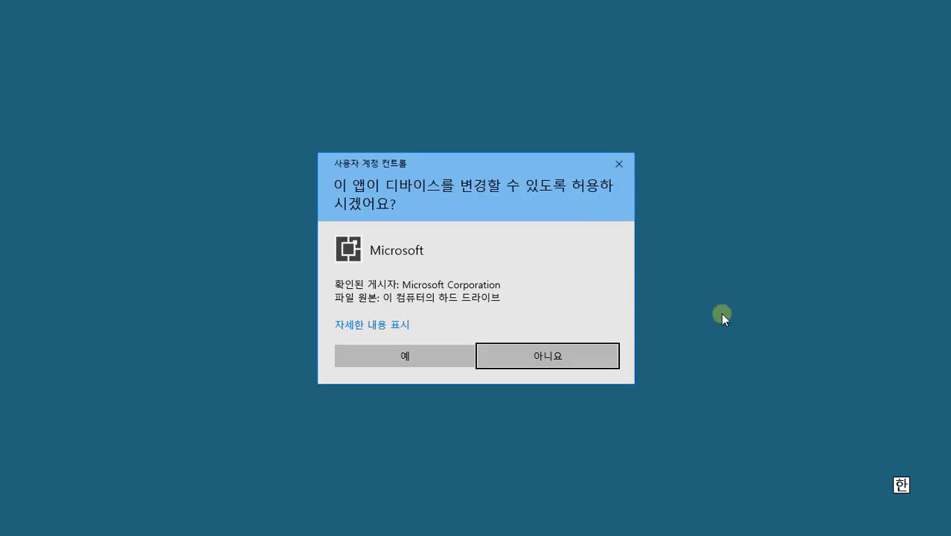
pyautogui.click(431, 356)
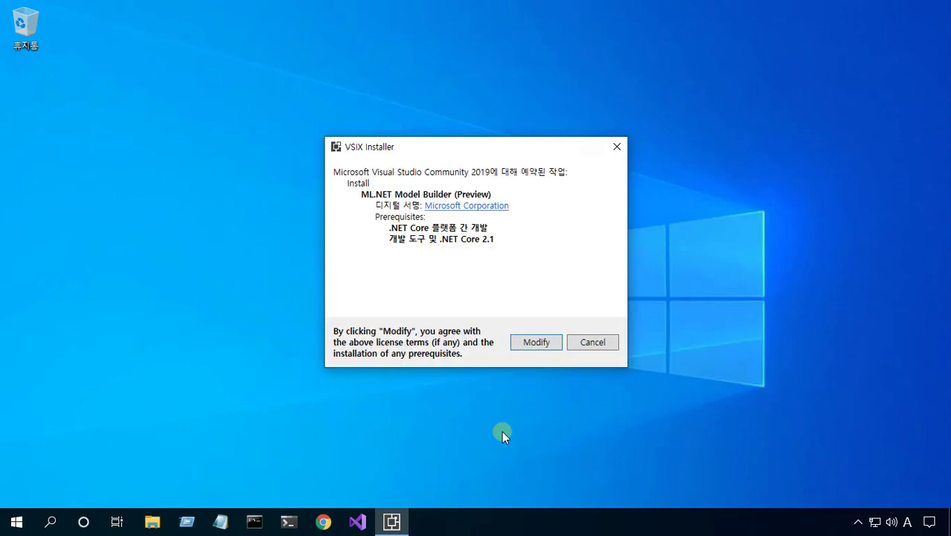
pyautogui.click(556, 345)
pyautogui.click(555, 344)
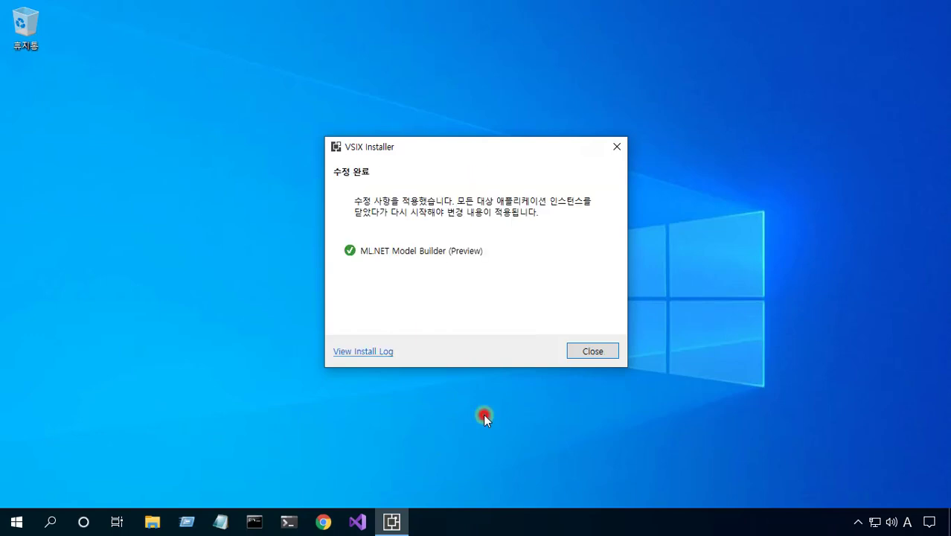
pyautogui.click(607, 351)
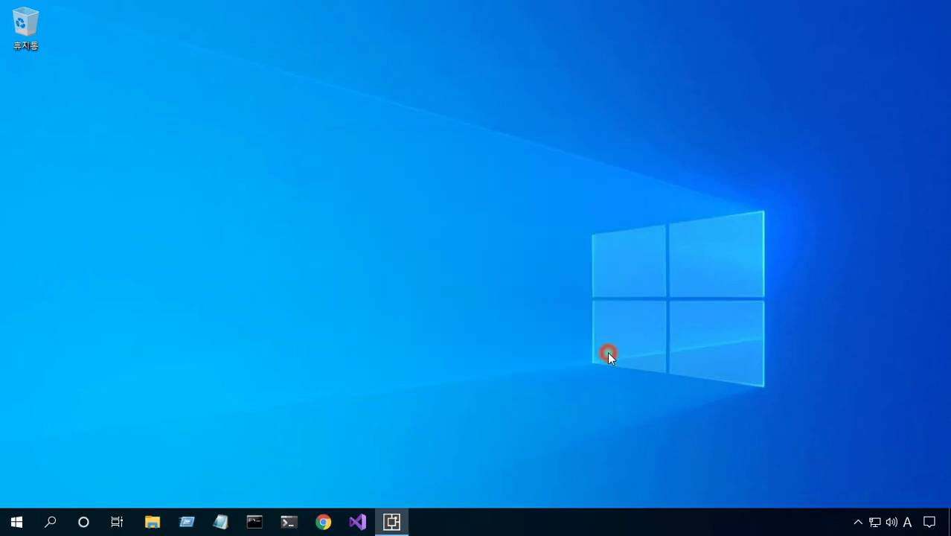
# Reopen Visual Studio 2019 without code and check for product updates (업데이트 확인), closing the installer window when done
pyautogui.click(361, 522)
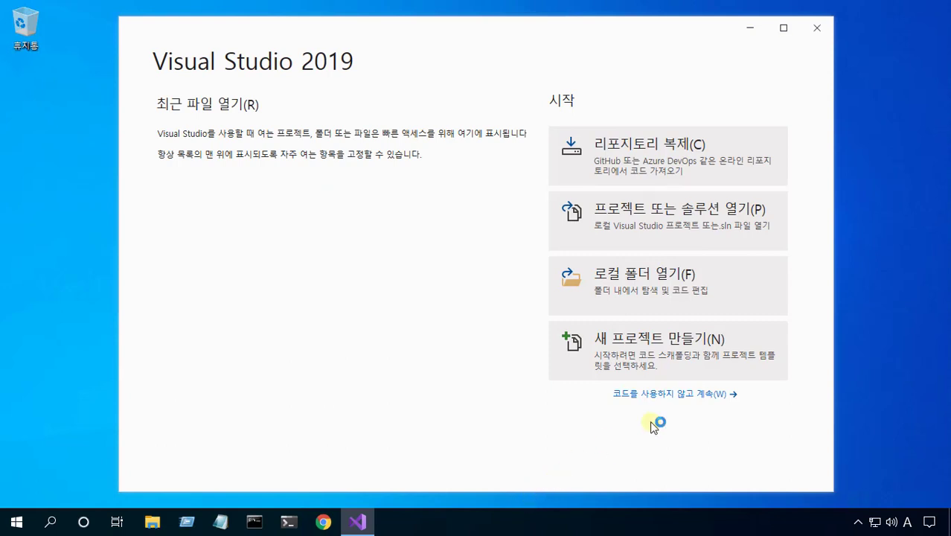
pyautogui.click(696, 402)
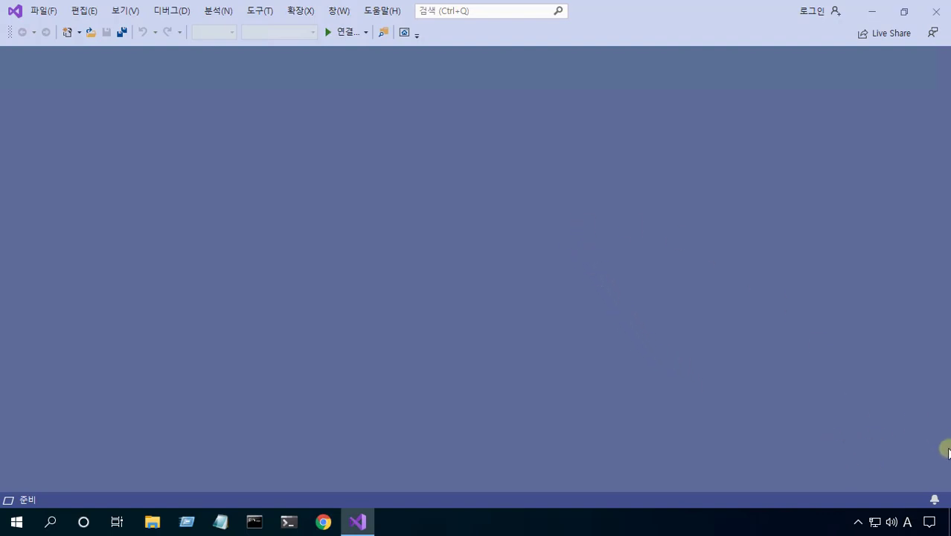
pyautogui.click(376, 10)
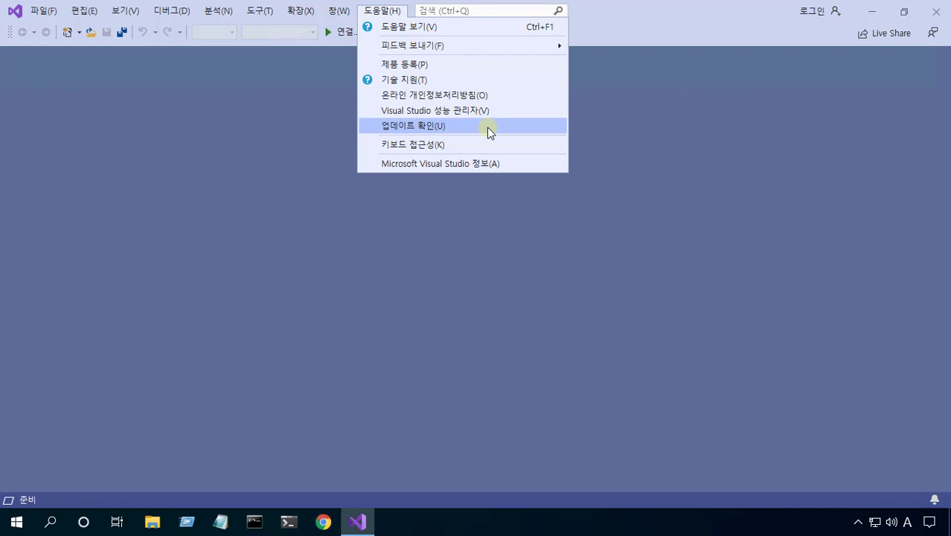
pyautogui.click(528, 128)
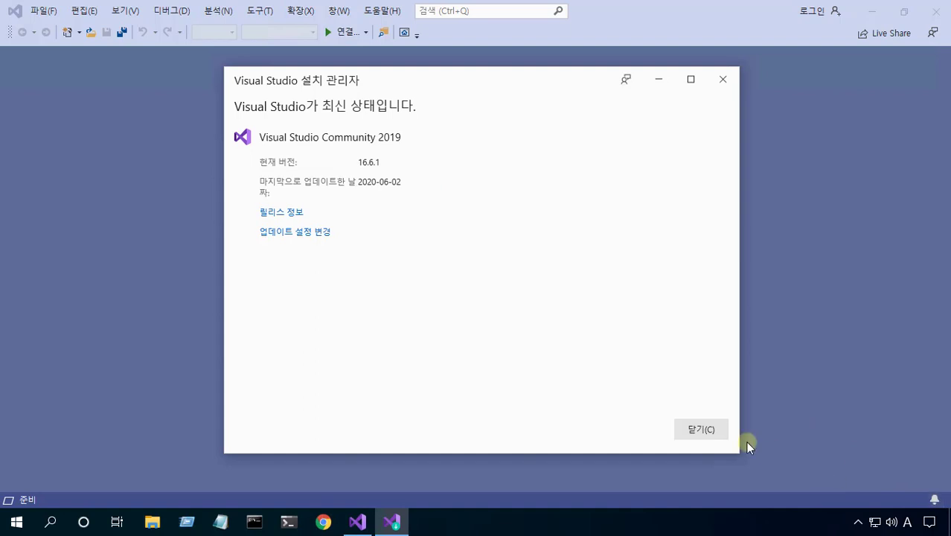
pyautogui.click(718, 430)
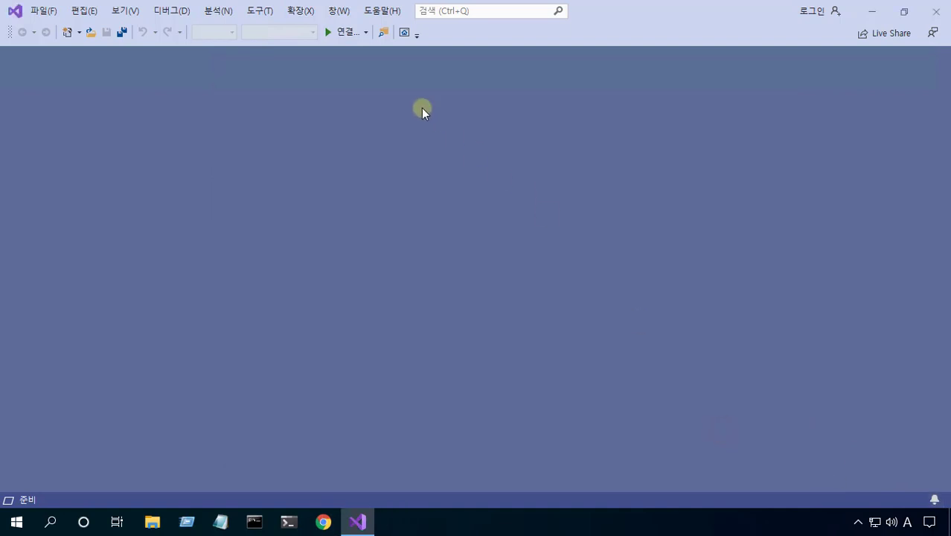
# Dismiss the Help (도움말) options without choosing any and exit Visual Studio
pyautogui.click(382, 11)
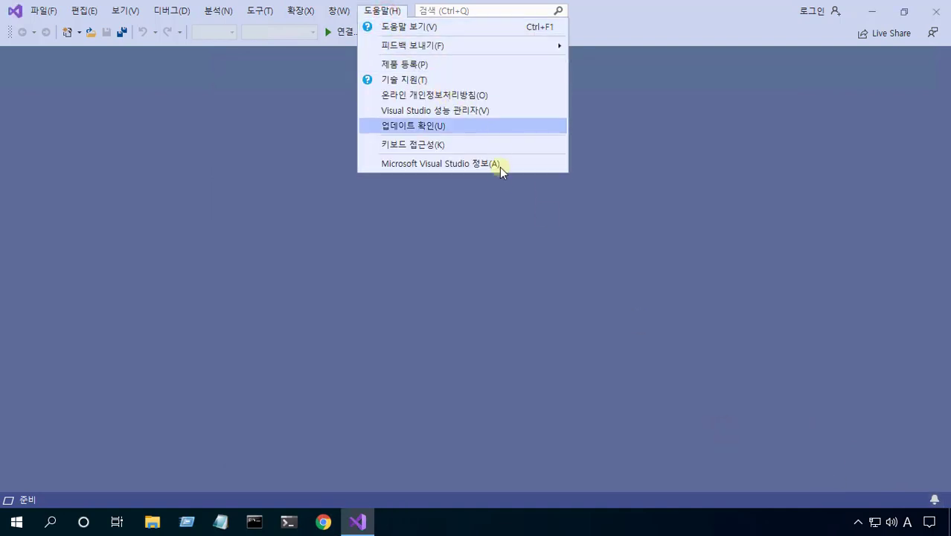
pyautogui.click(515, 252)
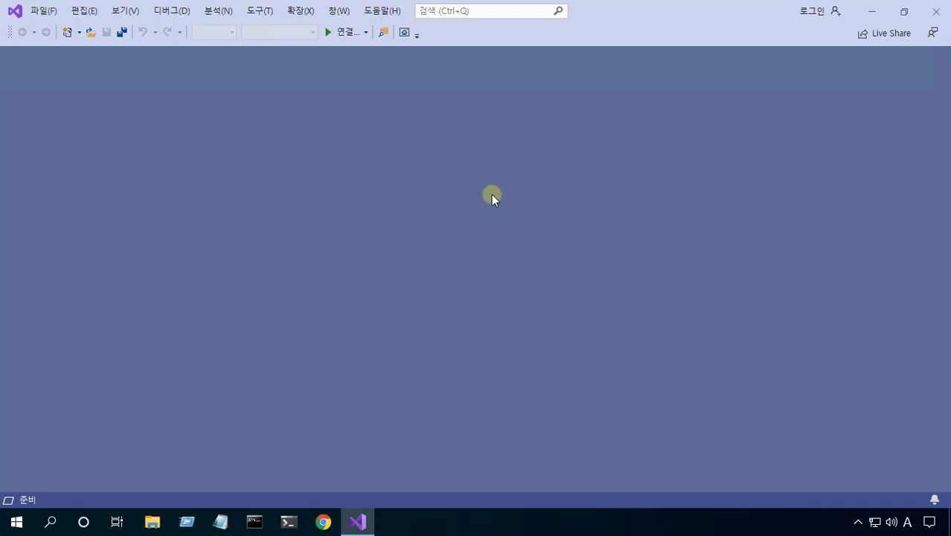
pyautogui.click(930, 14)
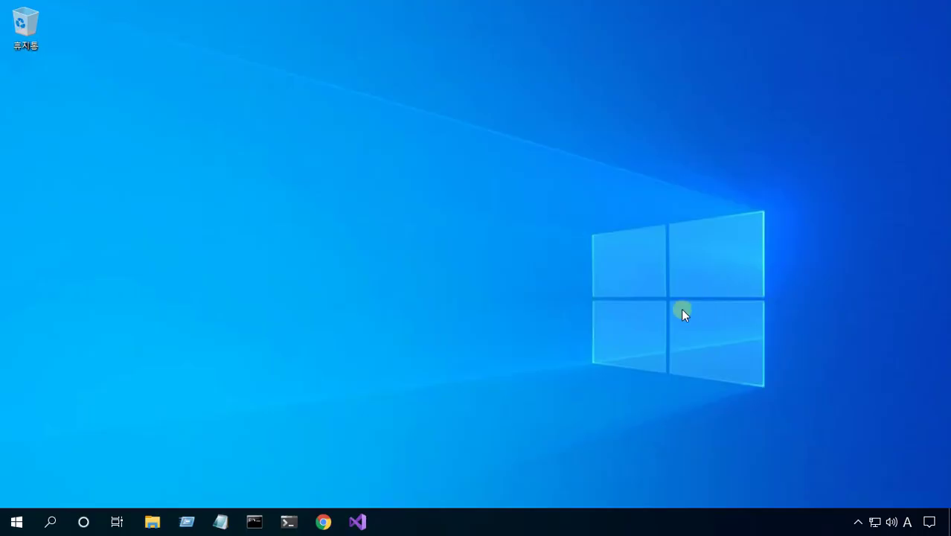